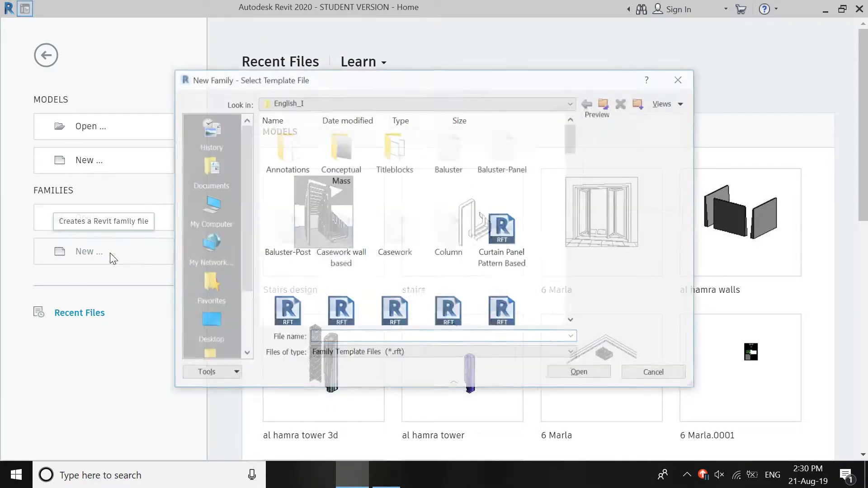
Create a new family from the Door template and set its plan view scale to 6" = 1'-0"
left_click(406, 241)
key("d")
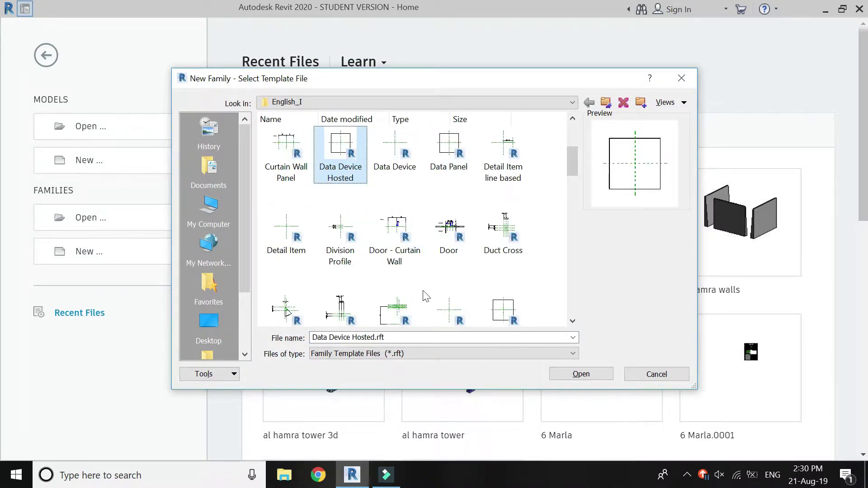
left_click(447, 250)
left_click(608, 374)
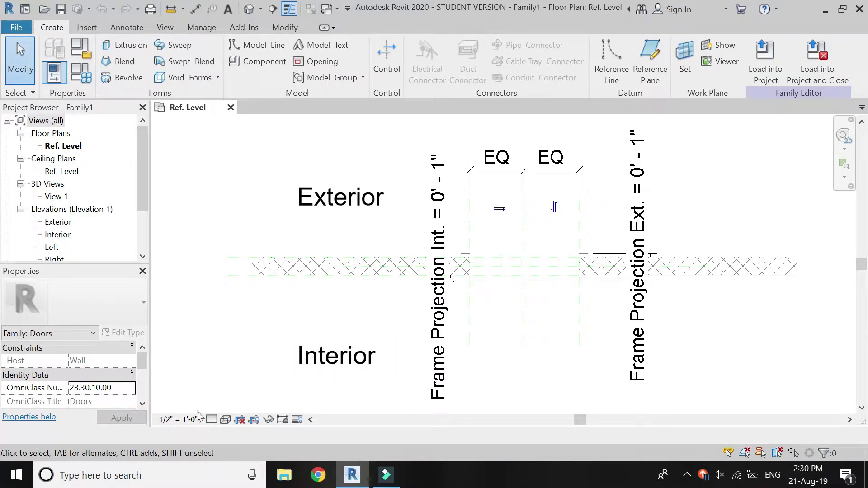
left_click(183, 420)
left_click(187, 49)
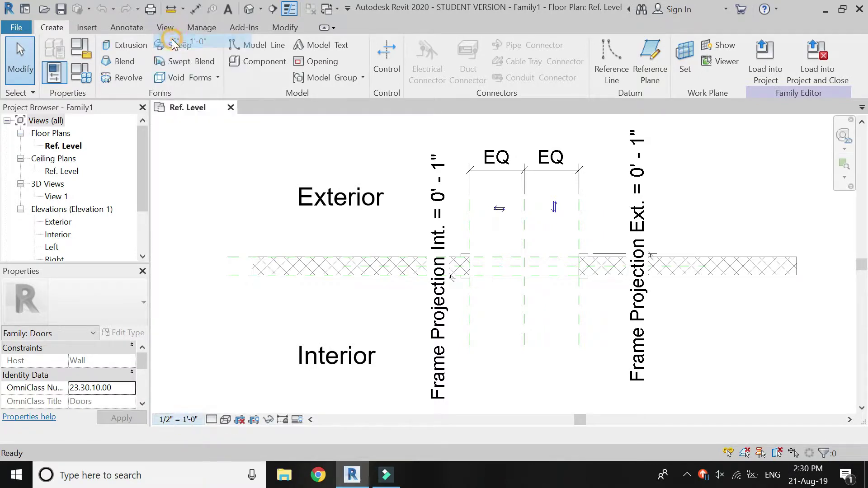
Set the left reference plane's distance from the centre plane to 1' 9", removing the constraints that conflict with it
scroll(574, 186, "up", 2)
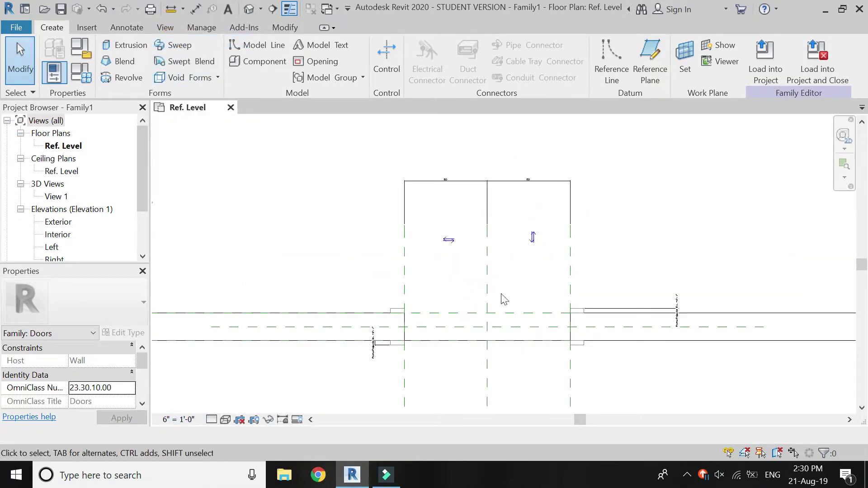
scroll(381, 271, "down", 1)
scroll(394, 351, "up", 2)
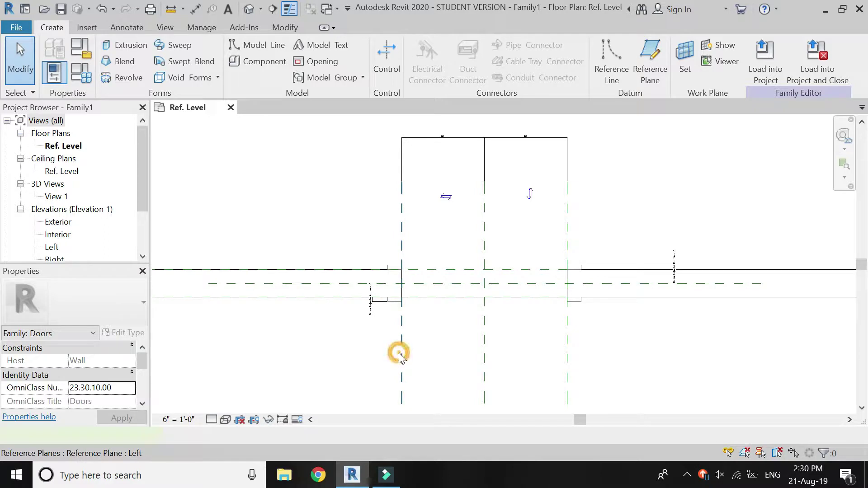
left_click(402, 359)
left_click(442, 353)
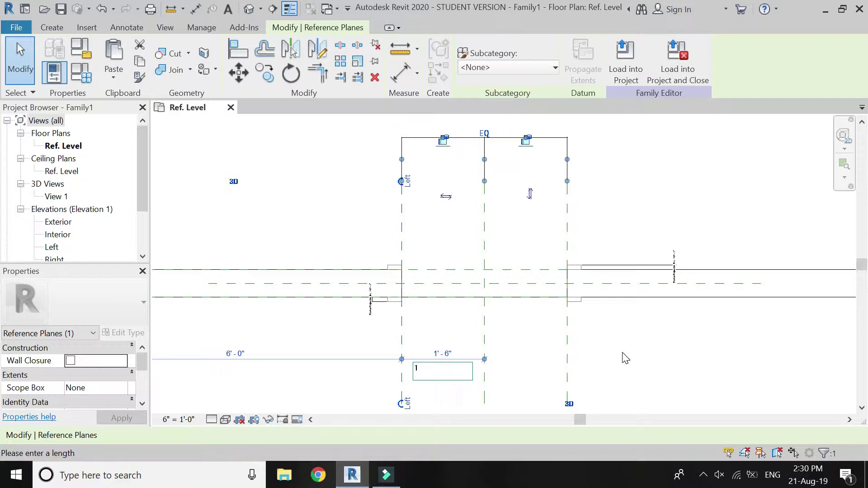
key("Return")
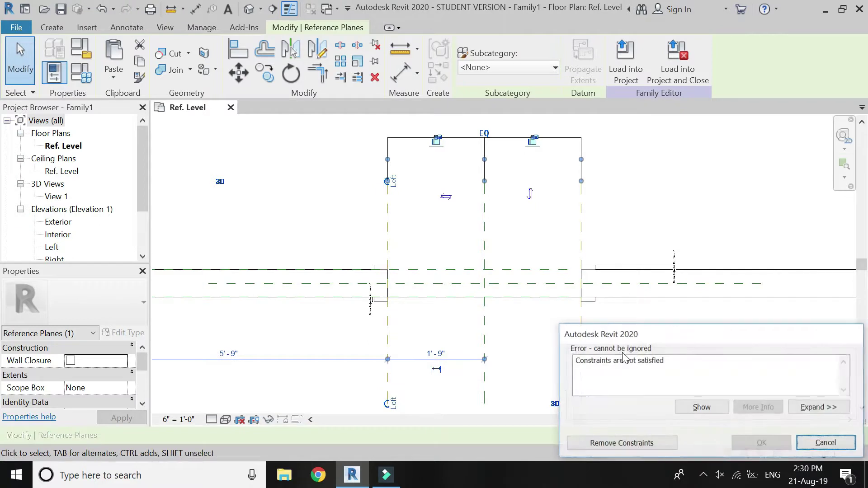
left_click(597, 444)
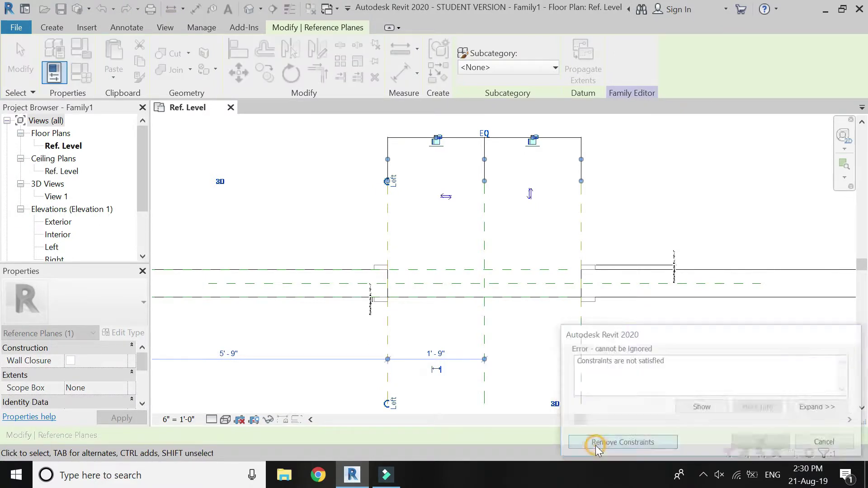
Delete the default frame extrusions on the interior and exterior sides of the door opening
scroll(383, 307, "up", 2)
left_click(382, 291)
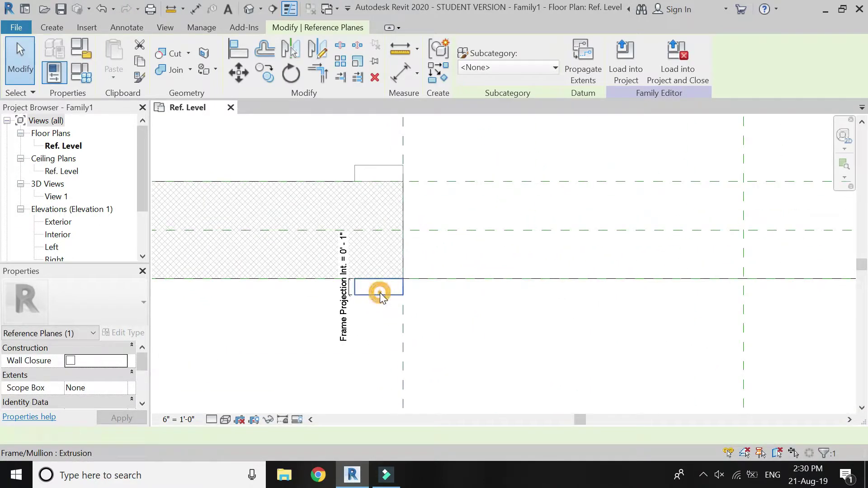
scroll(382, 303, "up", 2)
key("Escape")
scroll(371, 331, "down", 2)
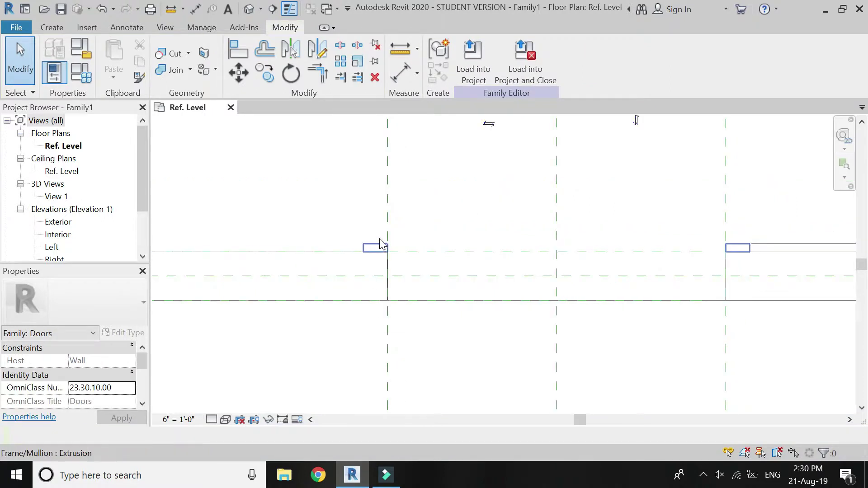
scroll(357, 228, "down", 2)
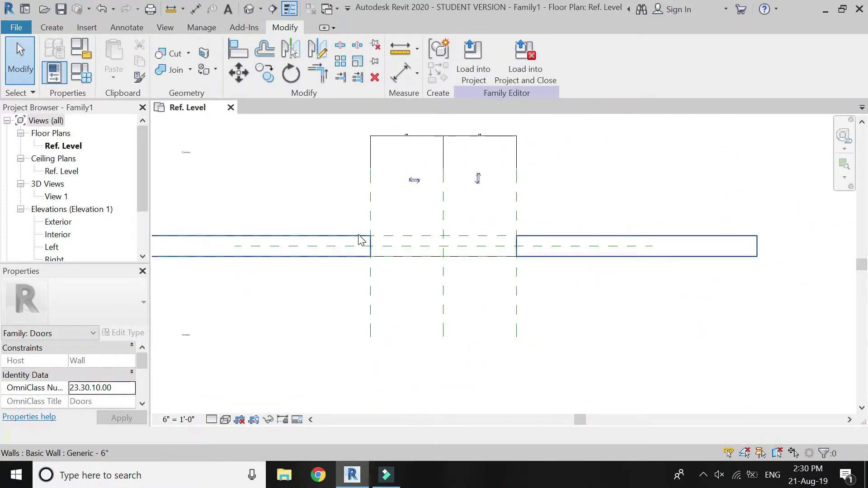
Dimension the overall distance between the left and right reference planes, placing the dimension on the interior side of the wall
scroll(360, 238, "up", 1)
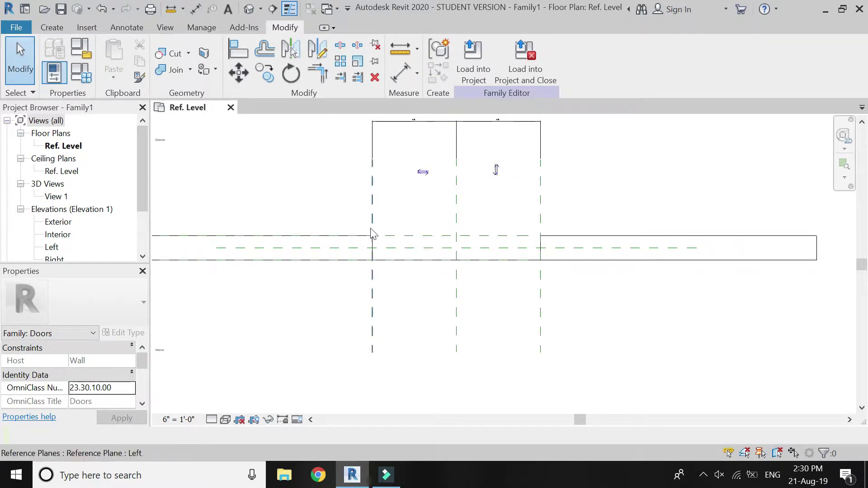
left_click(400, 72)
left_click(372, 314)
left_click(457, 309)
left_click(541, 312)
left_click(552, 390)
key("Escape")
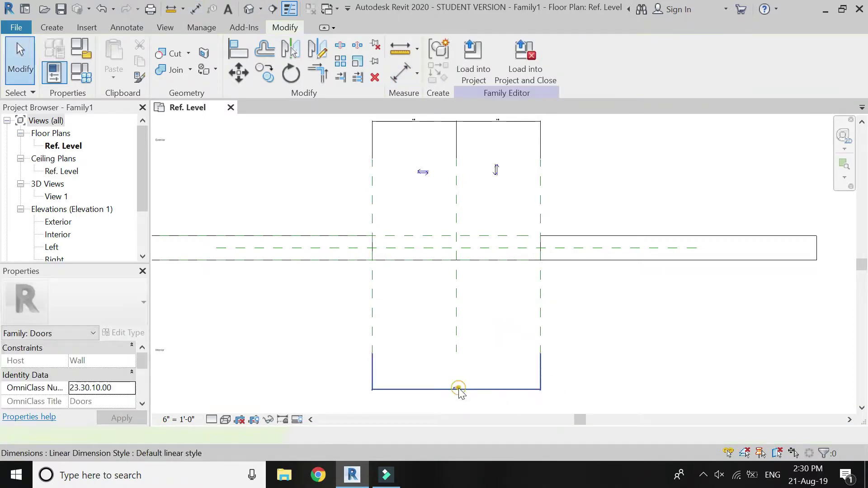
Label the overall opening dimension with a new family type parameter named "wall opening", grouped under Dimensions
left_click(458, 389)
left_click(606, 59)
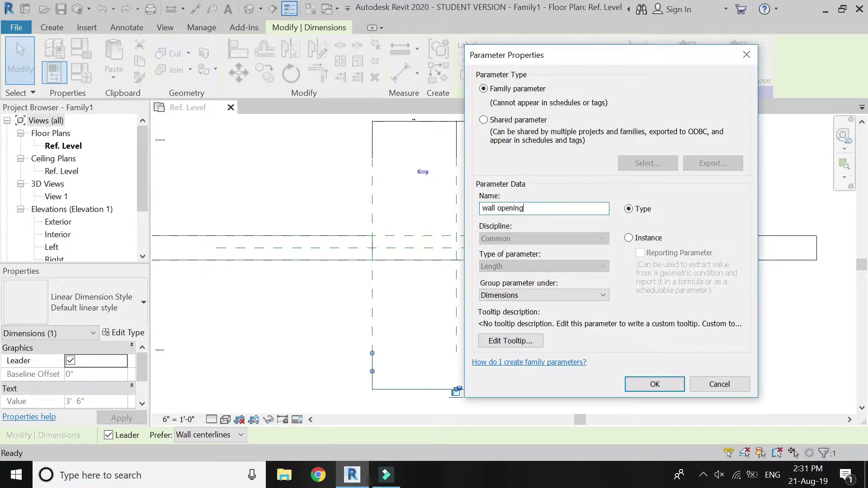
type("wall opening")
key("Return")
left_click(524, 176)
scroll(387, 175, "down", 1)
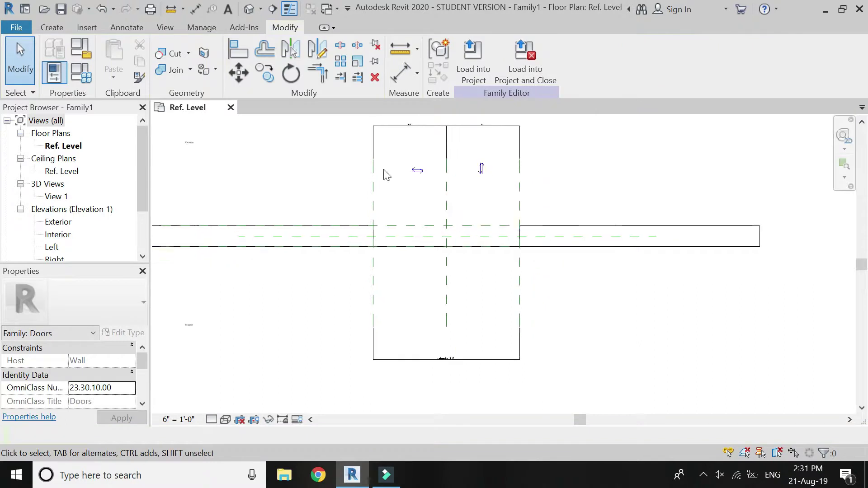
scroll(375, 220, "up", 1)
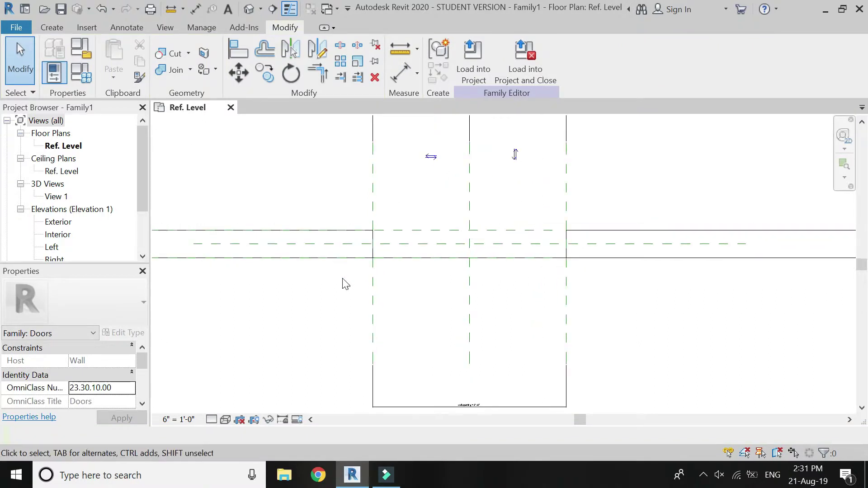
scroll(362, 236, "up", 2)
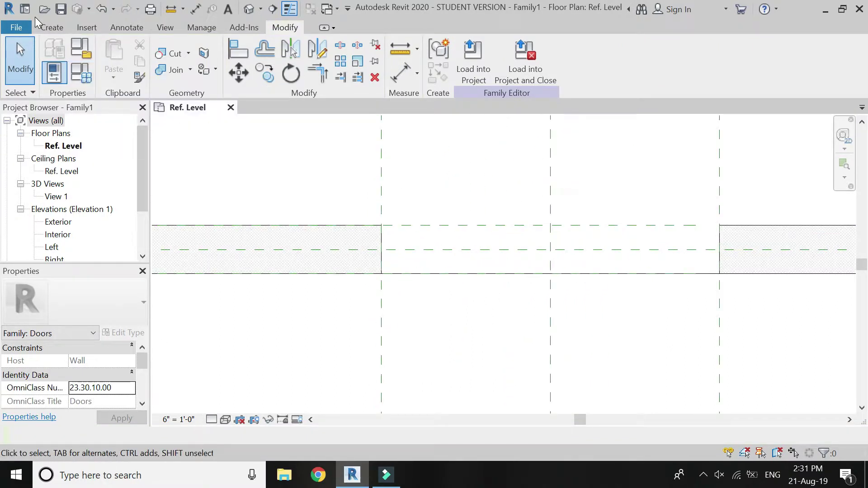
Create another new family from the Profile template
left_click(27, 26)
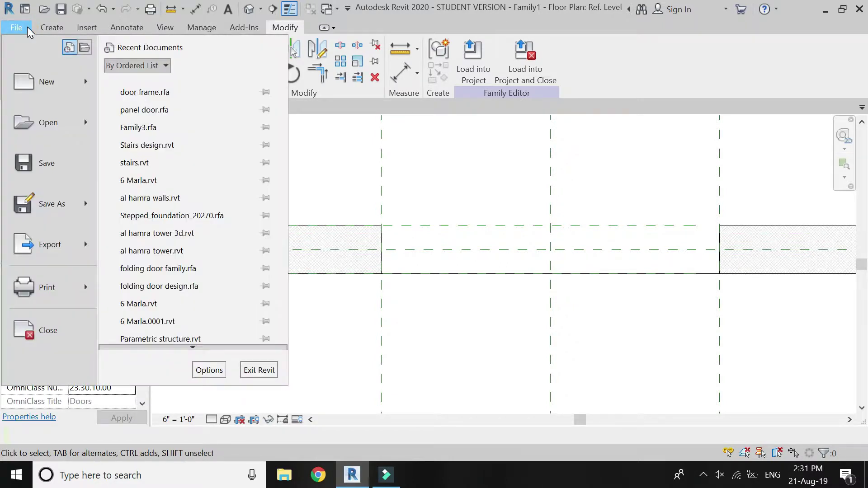
mouse_move(56, 87)
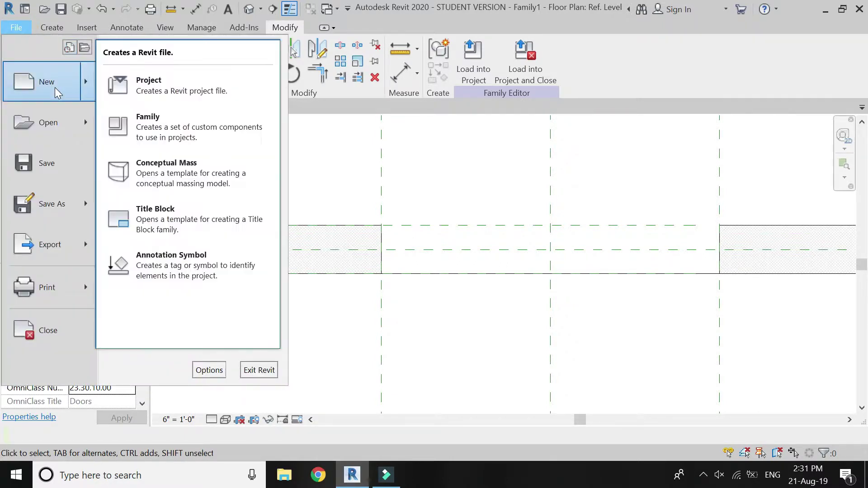
left_click(149, 120)
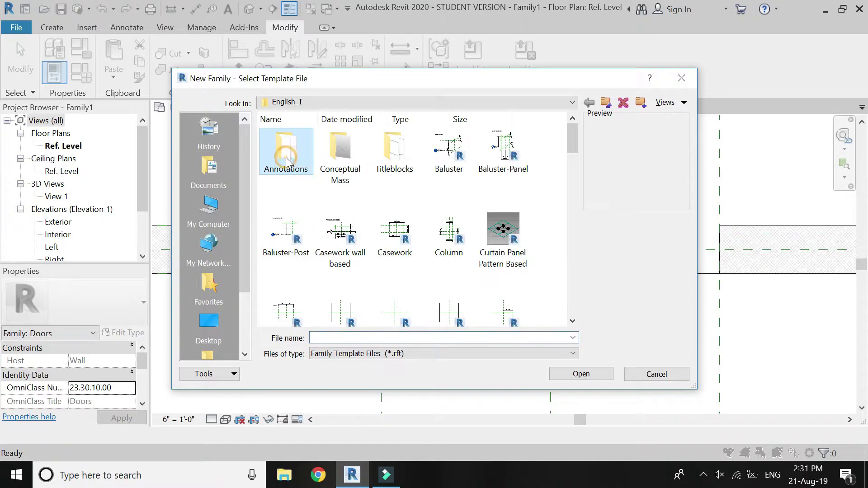
scroll(286, 161, "down", 5)
left_click(340, 149)
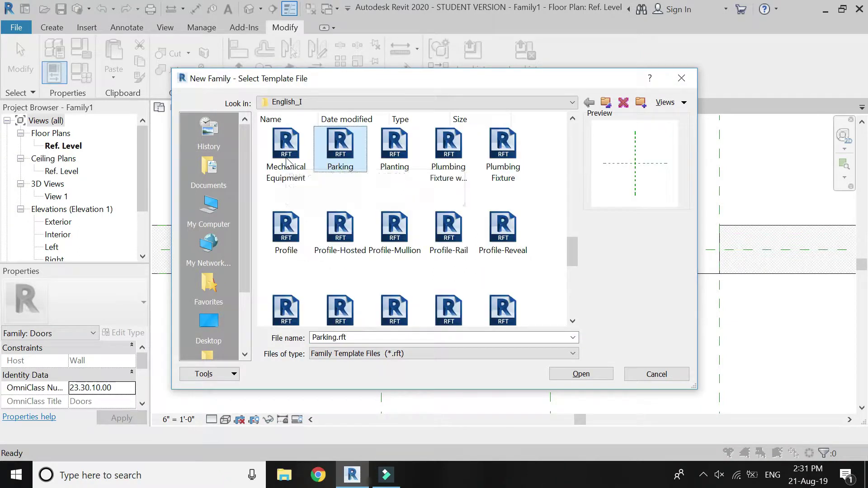
left_click(286, 253)
left_click(589, 375)
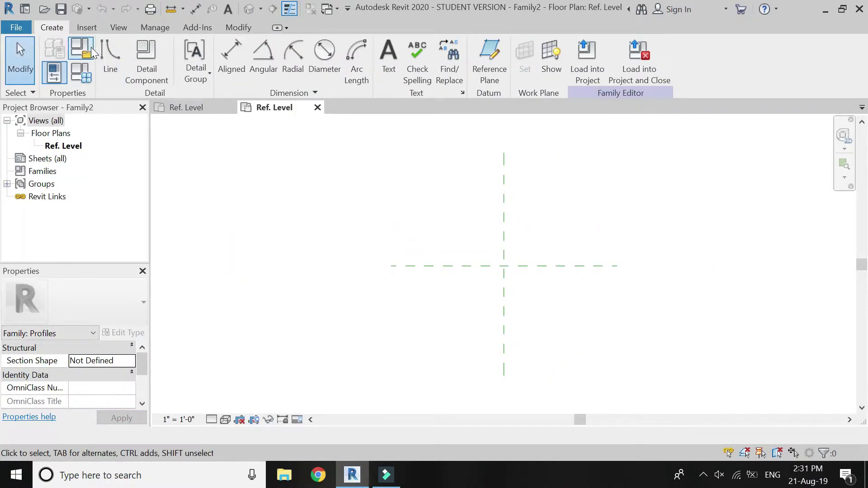
Import the image 2.PNG from the Panel door folder and place it at the intersection of the reference planes
left_click(91, 31)
left_click(457, 59)
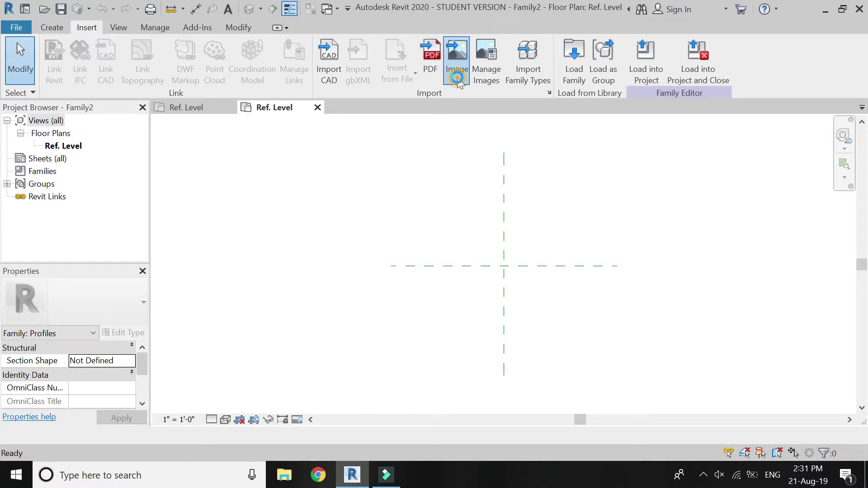
left_click(516, 254)
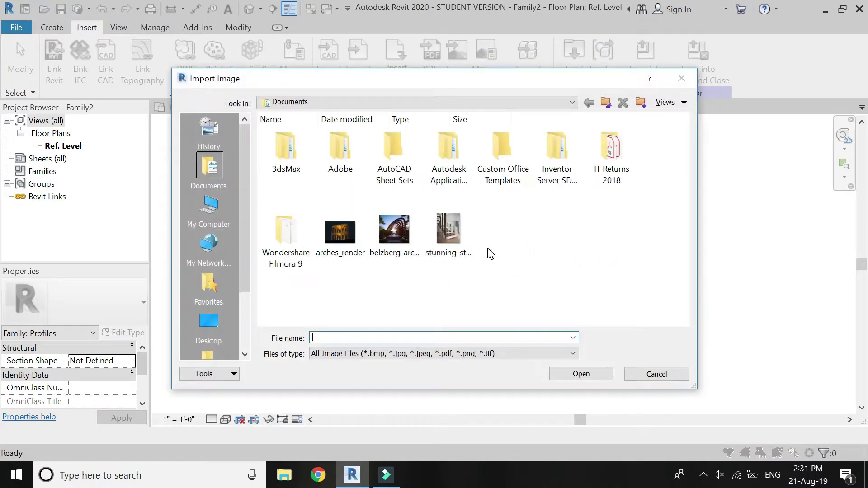
left_click(286, 163)
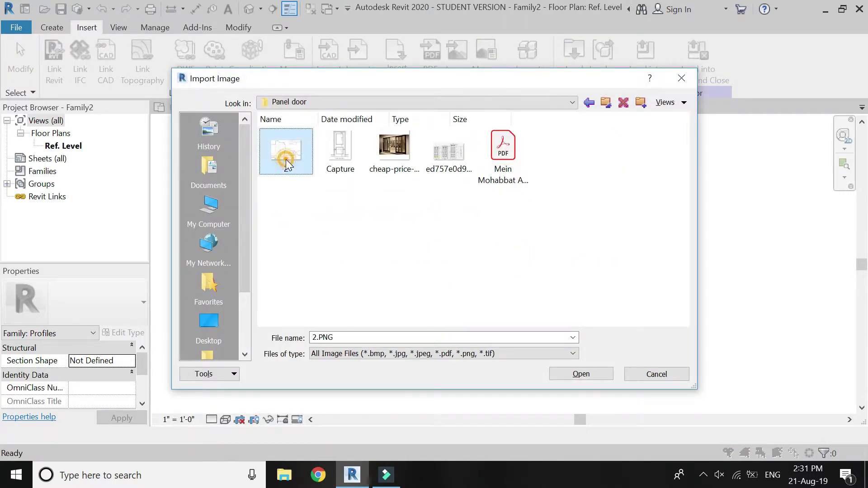
left_click(581, 375)
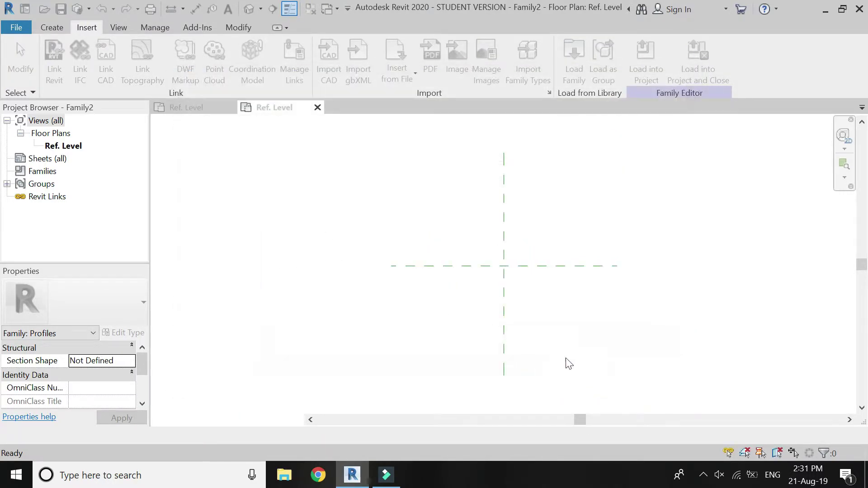
left_click(505, 268)
scroll(379, 258, "down", 5)
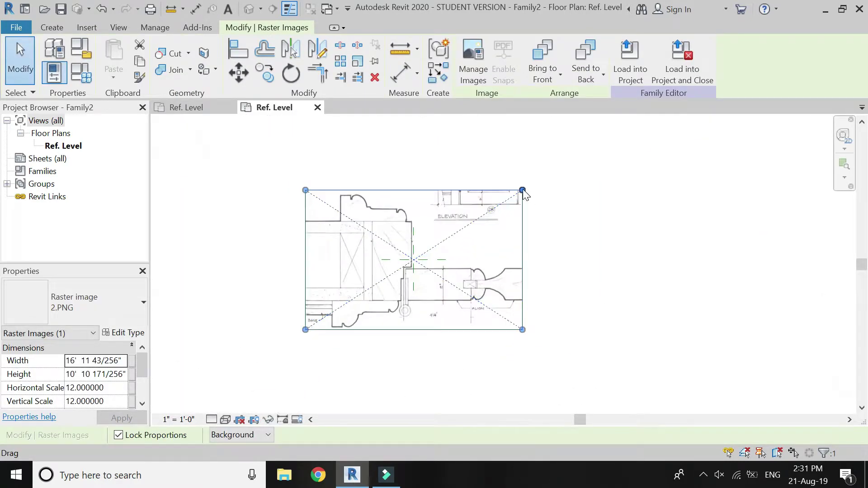
Shrink the 2.PNG image to about 2' 11" wide and move it just to the right of the vertical reference plane
left_click_drag(520, 194, 556, 196)
scroll(326, 317, "up", 3)
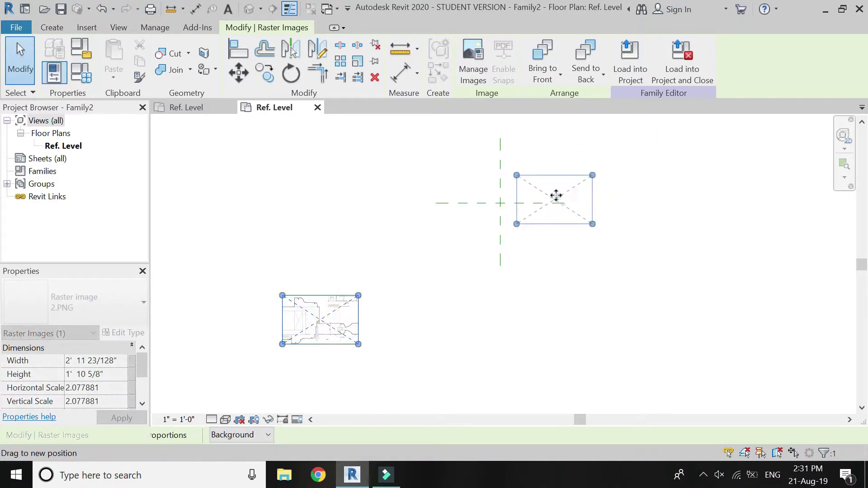
scroll(523, 190, "up", 6)
Draw a short horizontal line starting at the intersection of the two reference planes
key("l")
key("i")
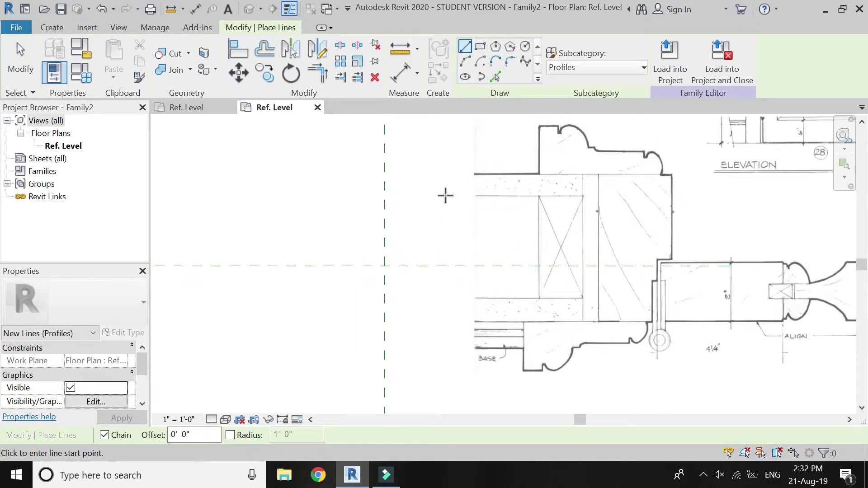
left_click(385, 266)
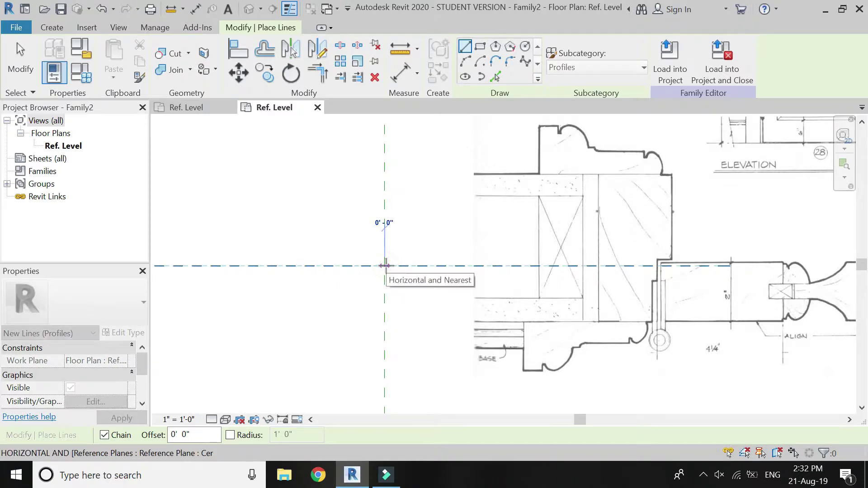
scroll(397, 233, "up", 3)
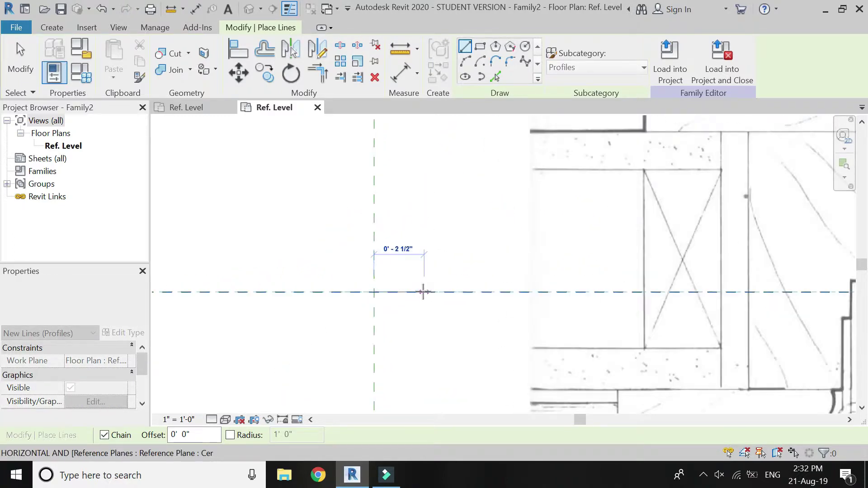
key("Escape")
scroll(368, 268, "down", 6)
key("Escape")
Move the reference image so the inner corner beneath the upper casing moulding lands on the intersection of the reference planes
left_click(450, 301)
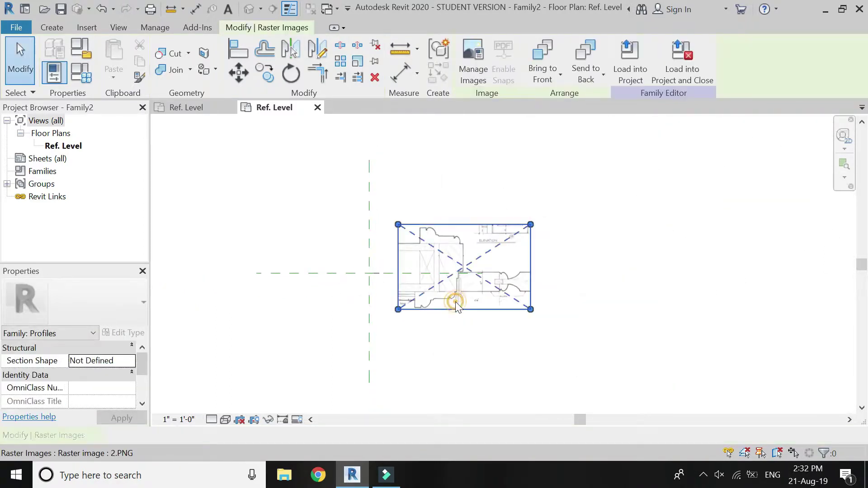
left_click(249, 80)
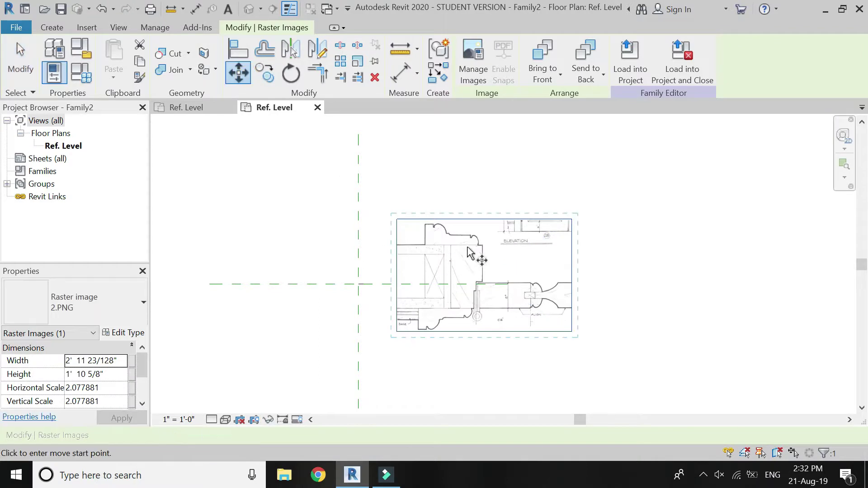
scroll(475, 248, "up", 5)
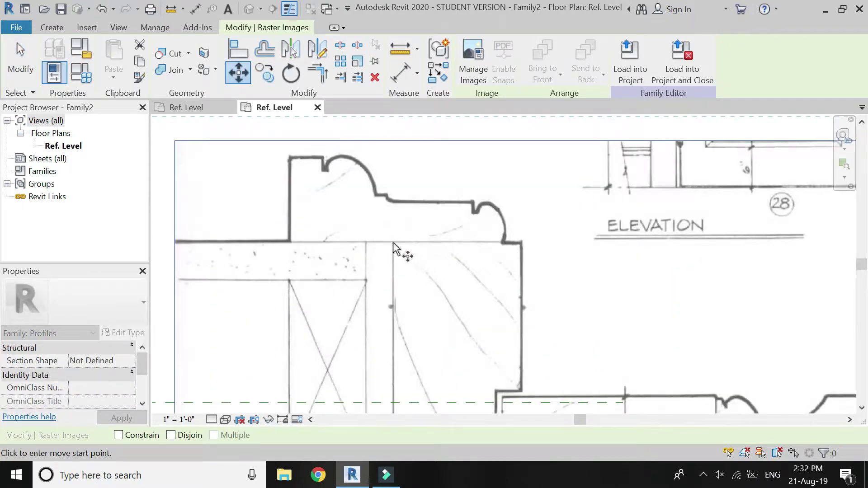
scroll(404, 244, "down", 4)
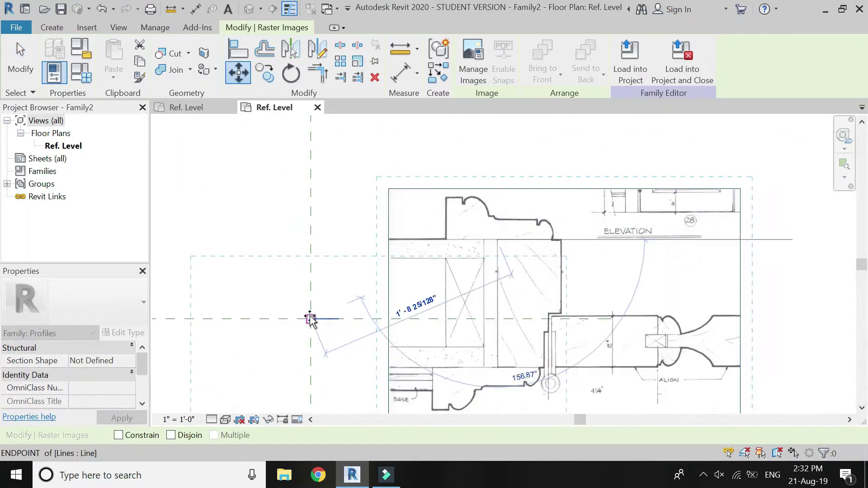
scroll(310, 315, "up", 5)
left_click(309, 316)
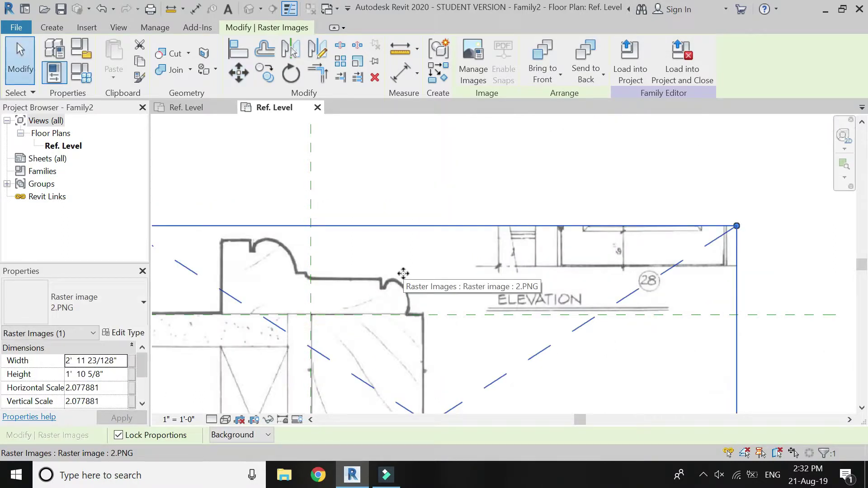
Shrink the reference image proportionally to about 1' 9" wide
scroll(407, 263, "down", 4)
left_click_drag(566, 390, 452, 317)
scroll(371, 266, "up", 4)
left_click_drag(240, 178, 293, 212)
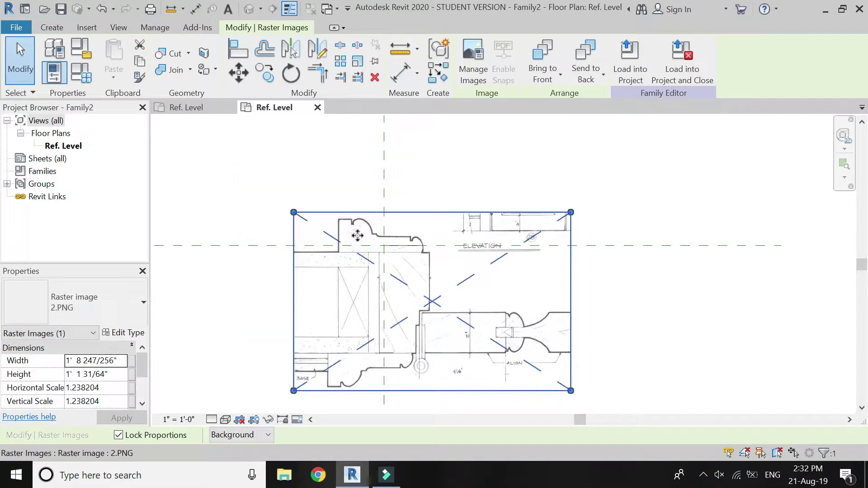
Realign the resized image so the jamb's upper inner corner sits on the intersection of the reference planes
left_click(233, 78)
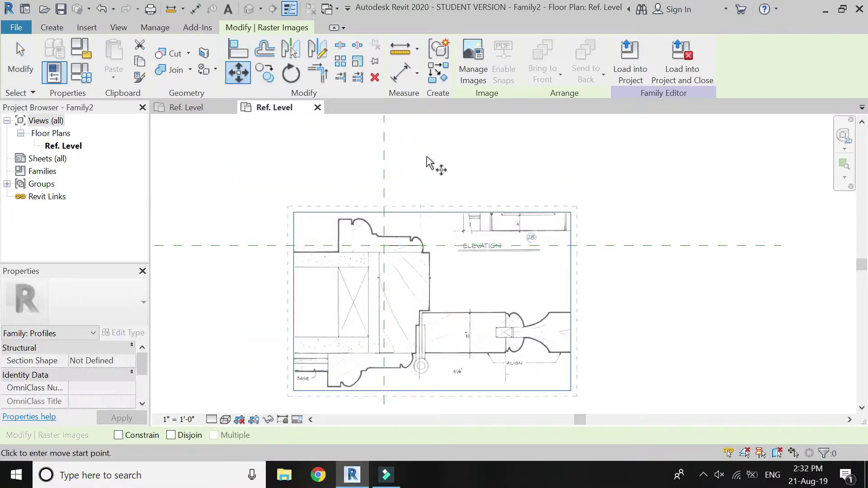
scroll(393, 316, "up", 5)
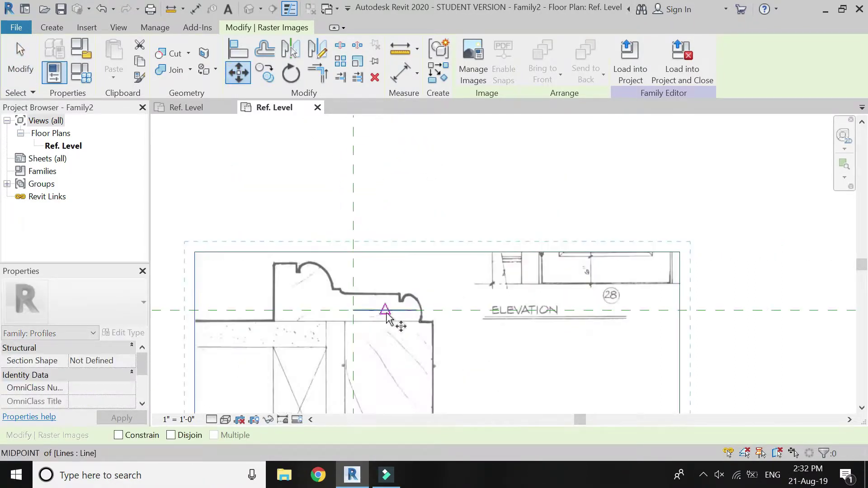
left_click(336, 320)
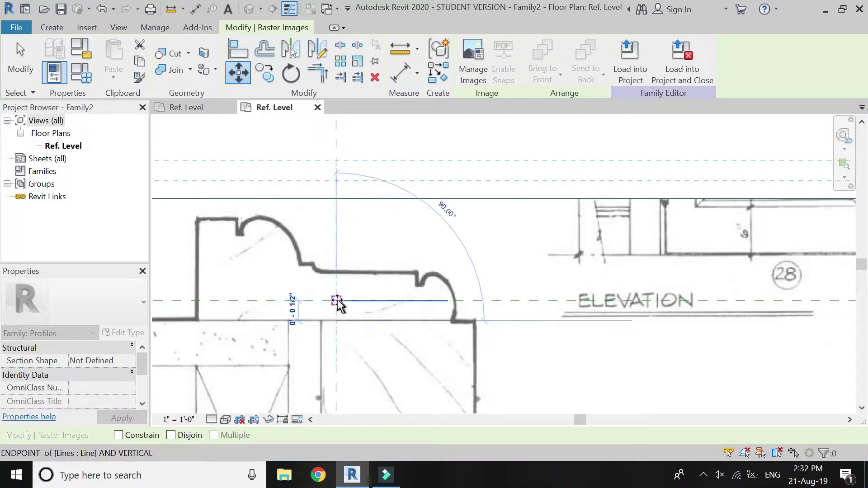
key("Escape")
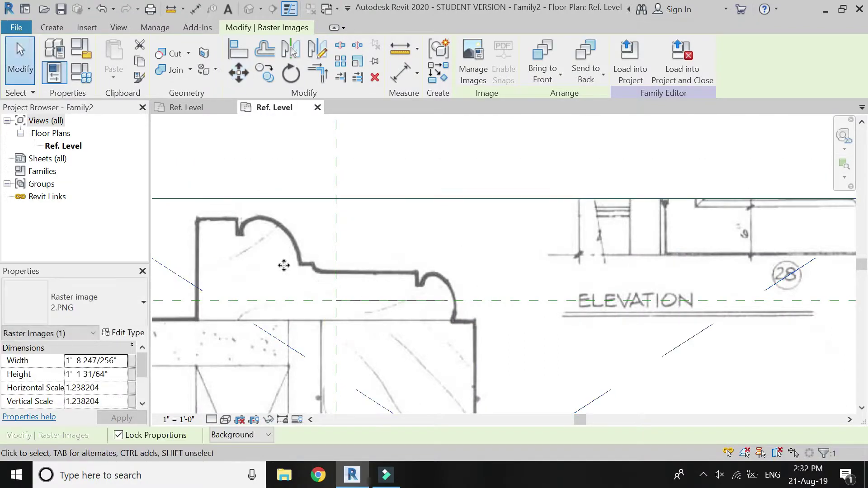
left_click_drag(320, 320, 336, 299)
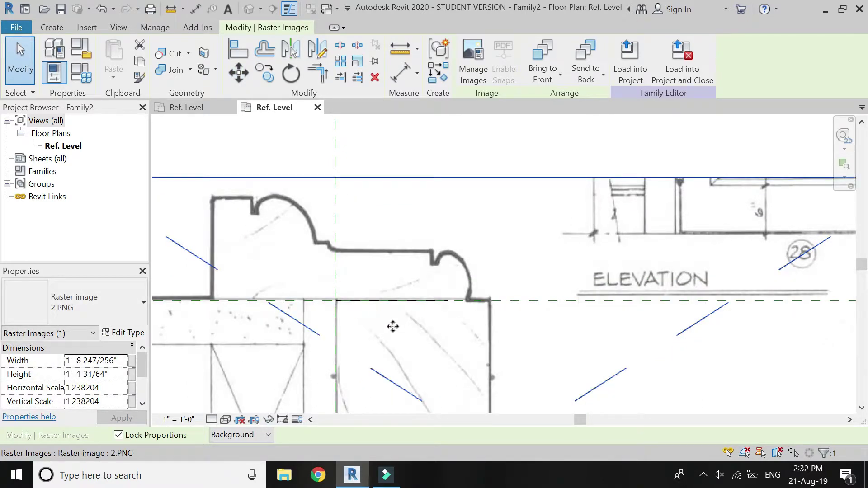
key("Escape")
scroll(431, 227, "down", 5)
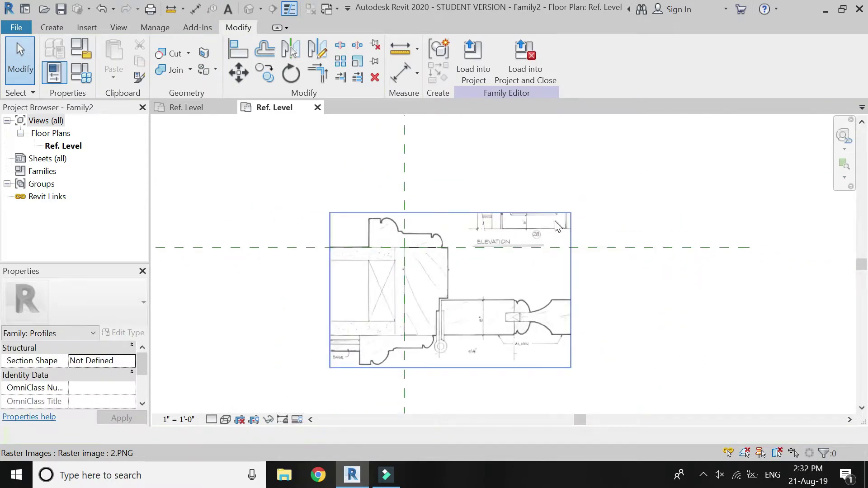
Trace the casing's straight edges from the reference plane intersection: a 3" base, a 2 1/2" outer side, the top edge and the notch
scroll(400, 231, "up", 5)
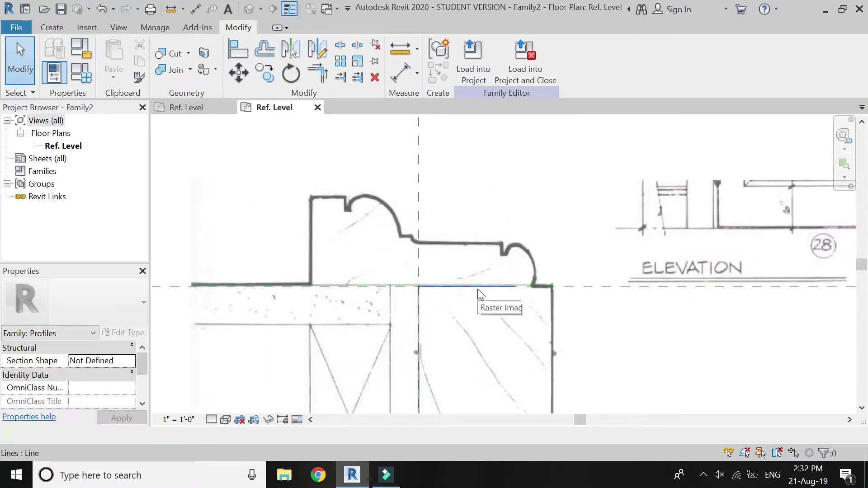
left_click(64, 28)
left_click(112, 52)
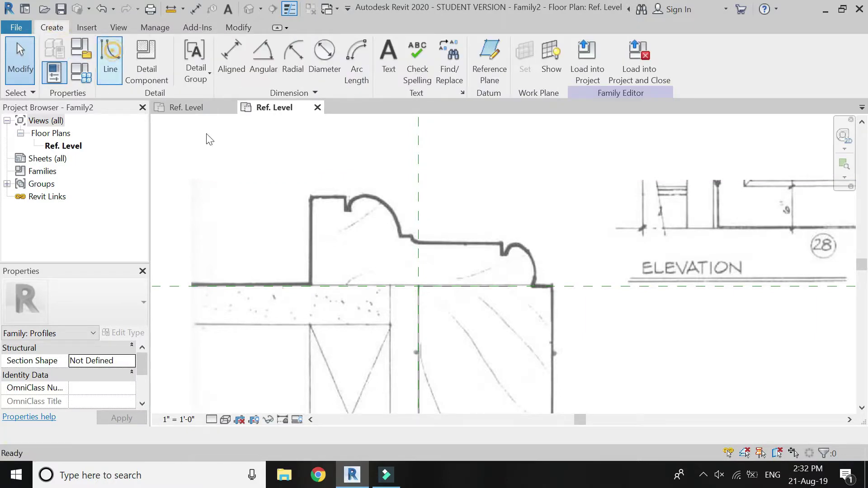
scroll(403, 277, "up", 2)
left_click(427, 291)
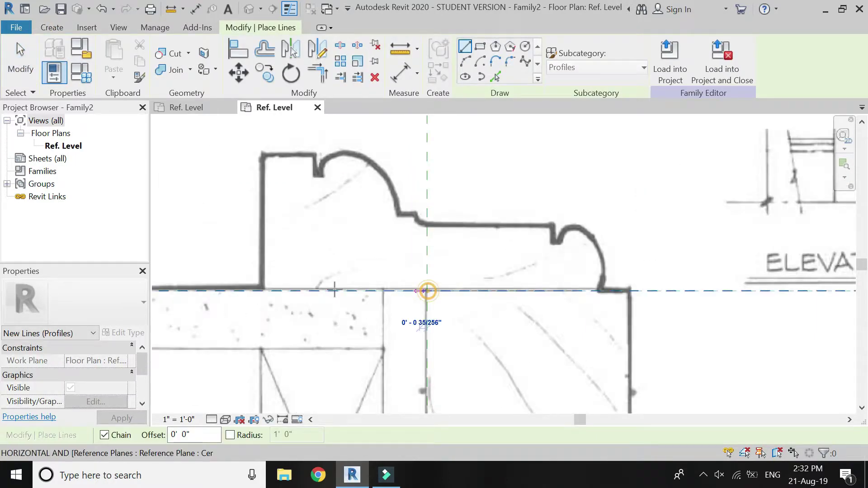
left_click(266, 290)
left_click(264, 154)
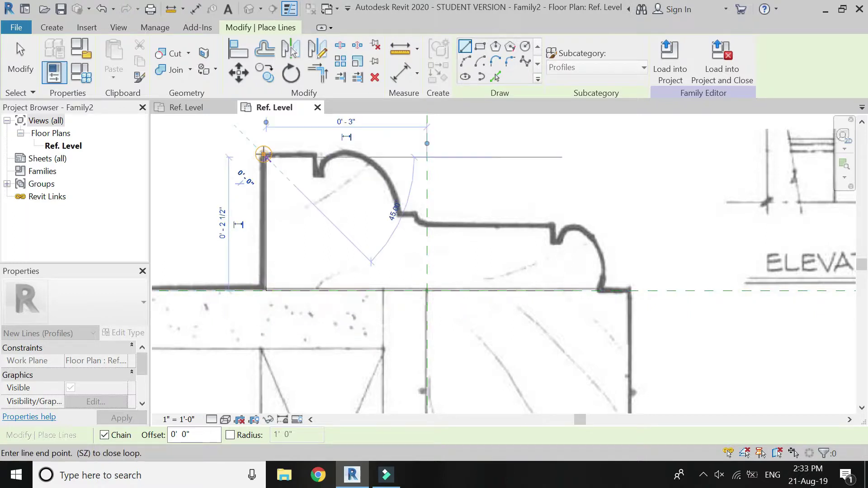
scroll(312, 156, "up", 2)
left_click(325, 157)
left_click(328, 189)
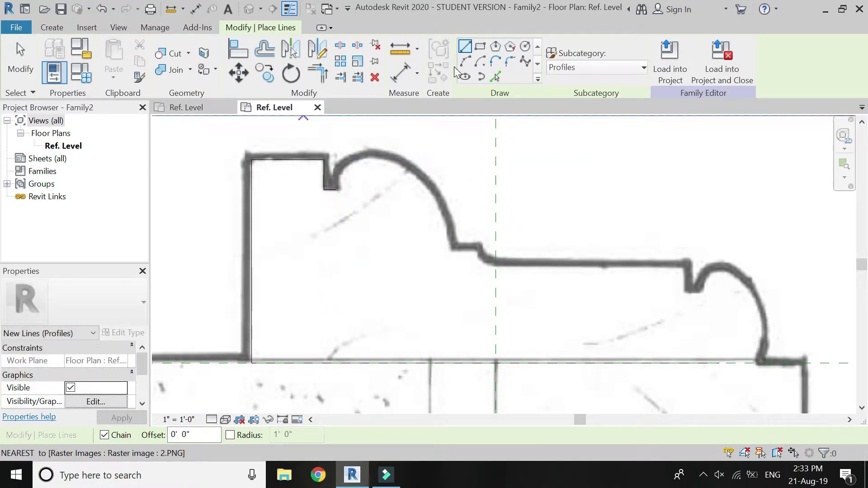
Trace the large rounded moulding with two arcs from the notch down to the small step
left_click(465, 61)
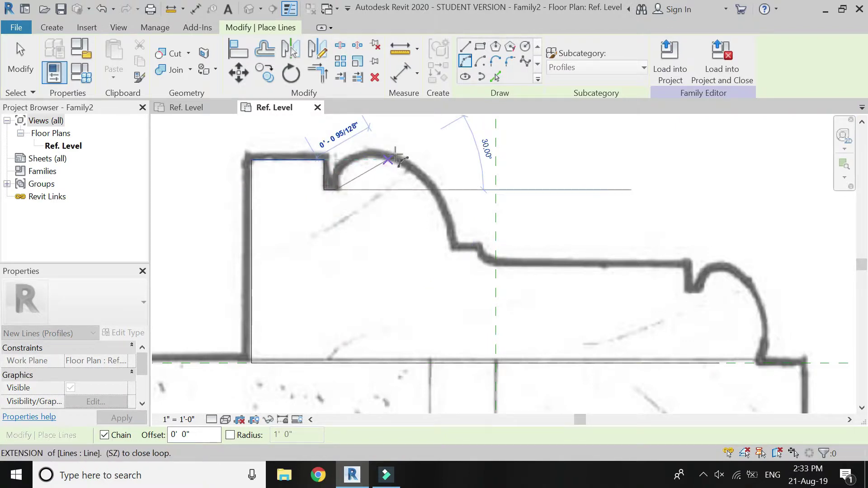
scroll(396, 157, "up", 3)
left_click(401, 167)
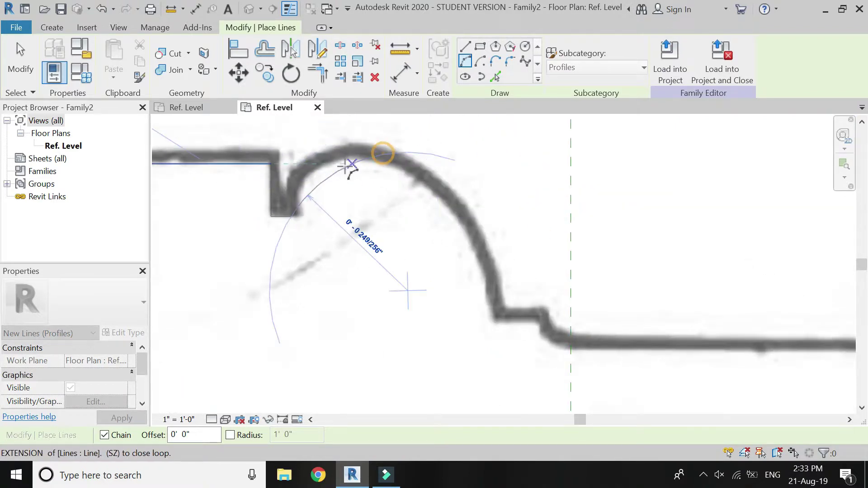
left_click(318, 158)
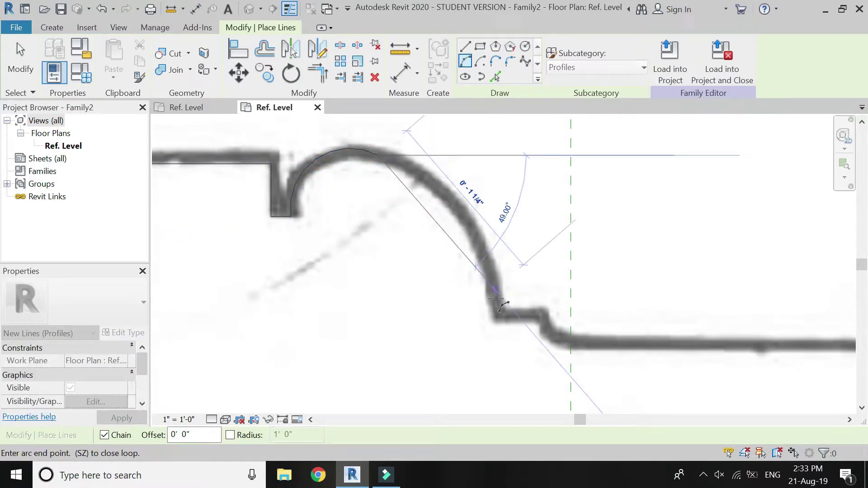
left_click(496, 321)
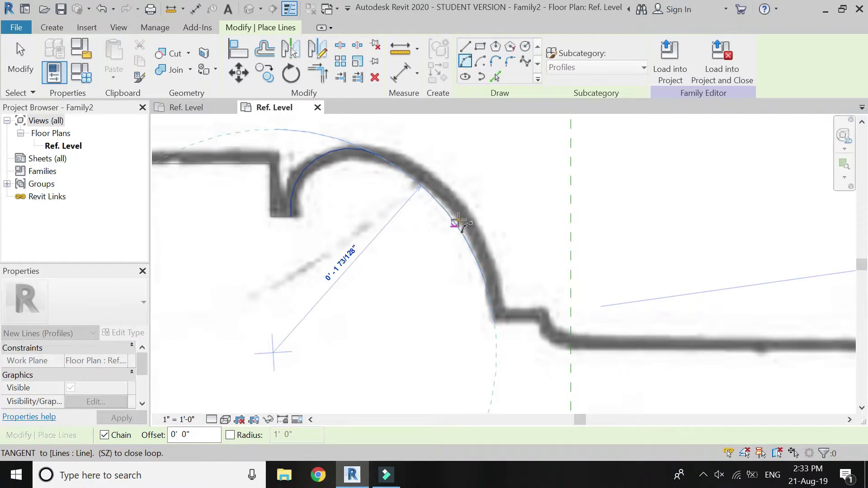
scroll(459, 221, "down", 3)
key("Escape")
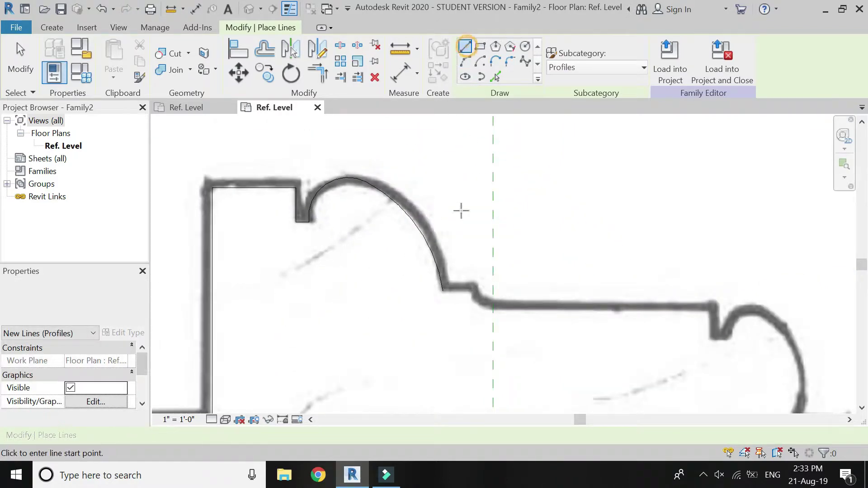
Trace the small step with a horizontal line about 5/16" long and a concave arc ending at the vertical reference plane
scroll(447, 280, "up", 3)
left_click(434, 302)
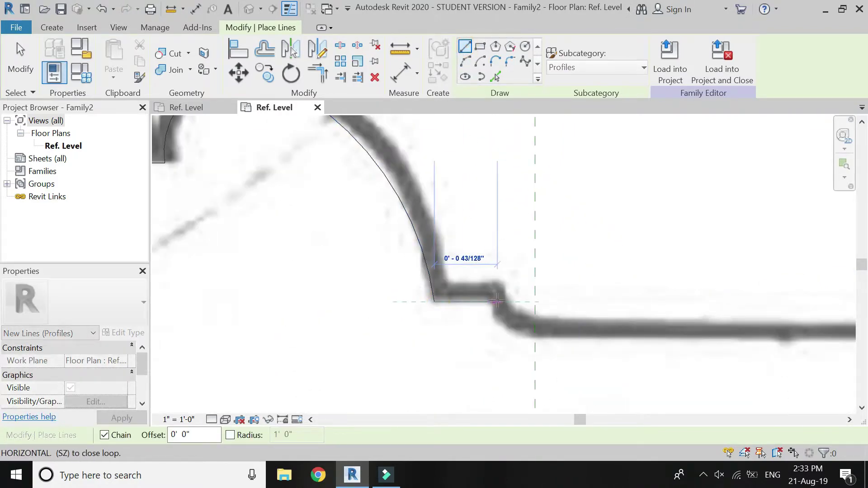
left_click(496, 302)
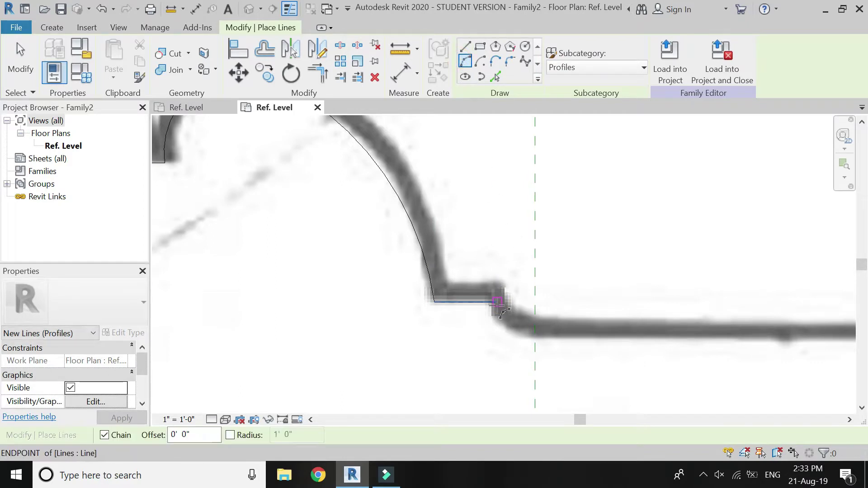
left_click(497, 302)
left_click(538, 344)
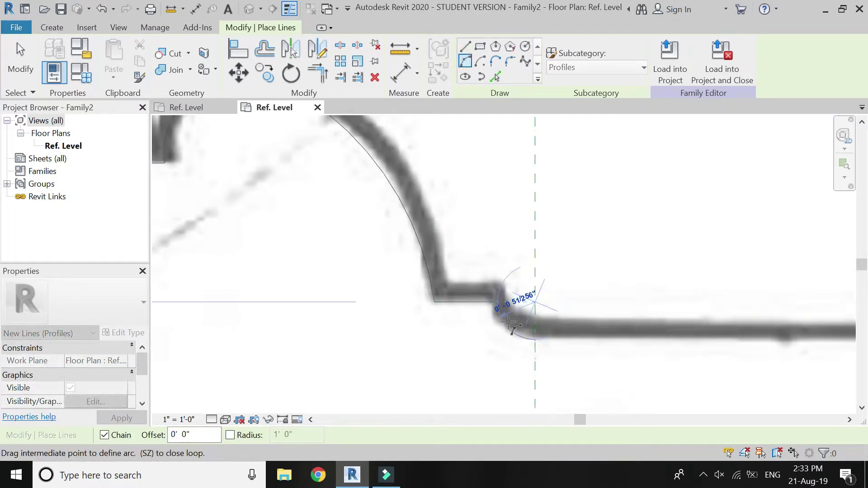
left_click(505, 320)
scroll(285, 285, "down", 3)
Trace the flat face with a line about 2 3/8" long from the vertical reference plane, followed by the second notch
left_click(465, 46)
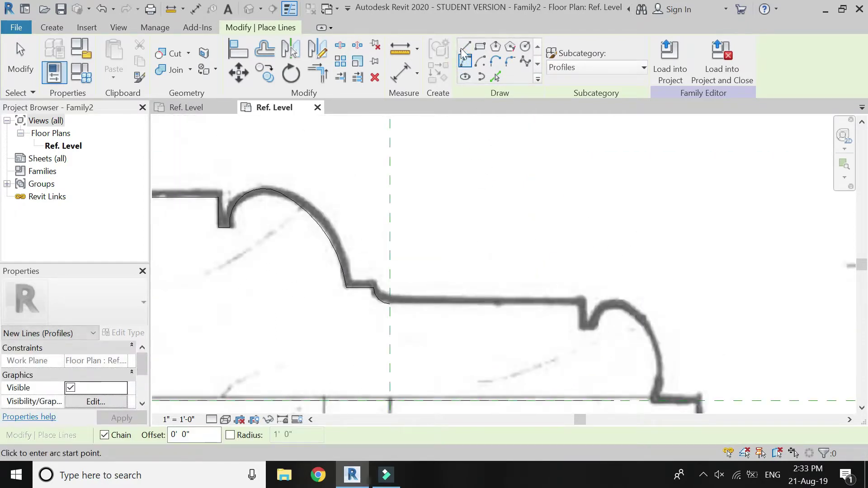
left_click(390, 302)
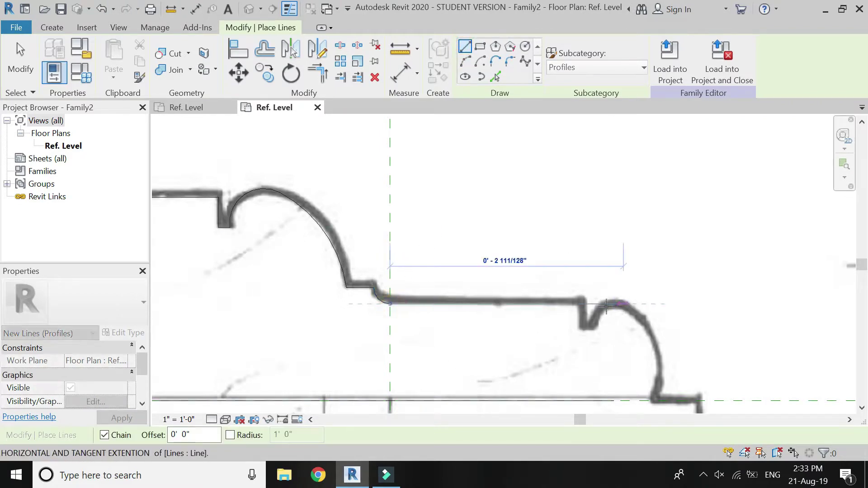
scroll(582, 303, "up", 2)
left_click(582, 305)
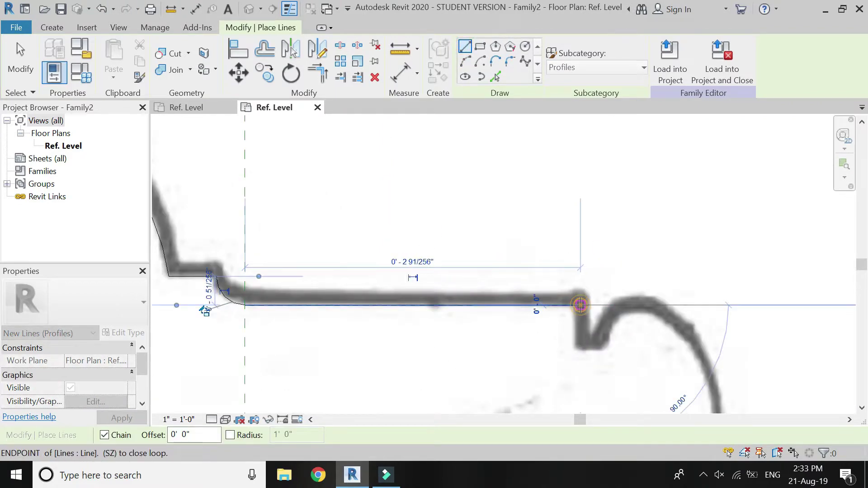
left_click(584, 348)
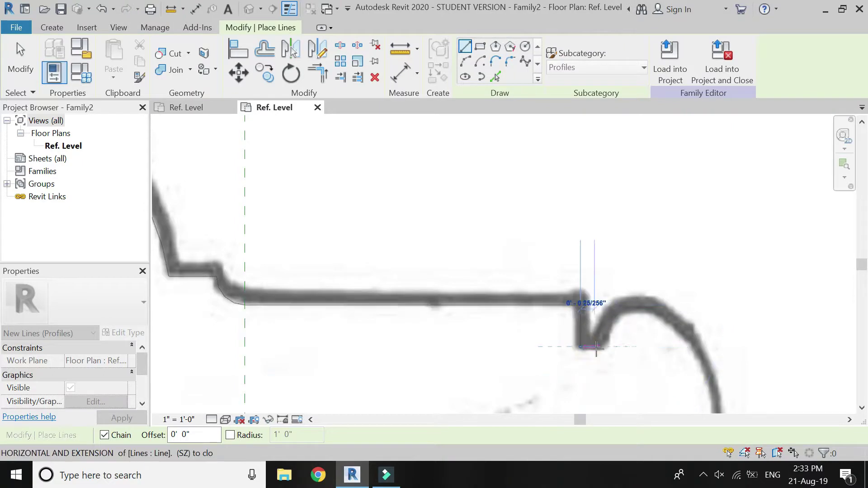
key("Escape")
scroll(365, 285, "down", 2)
scroll(556, 315, "up", 2)
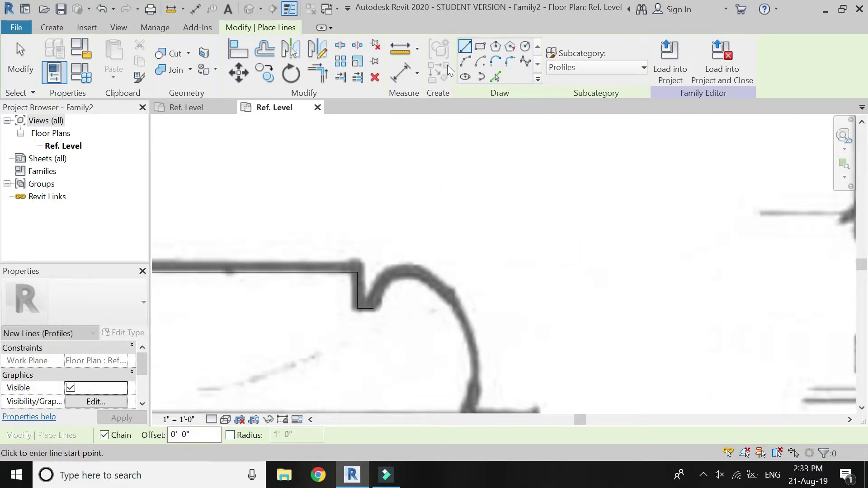
Trace the start of the small rounded moulding with an arc of about 1/4" radius from the second notch to its crest
left_click(464, 62)
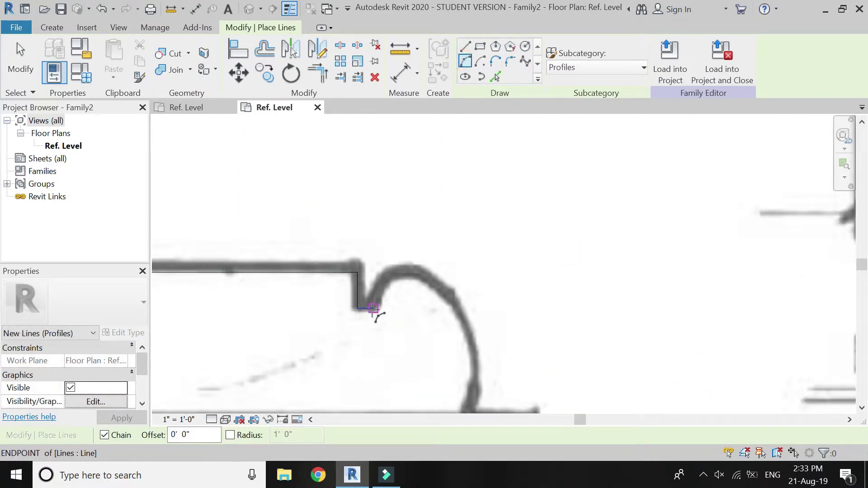
left_click(358, 310)
left_click(411, 283)
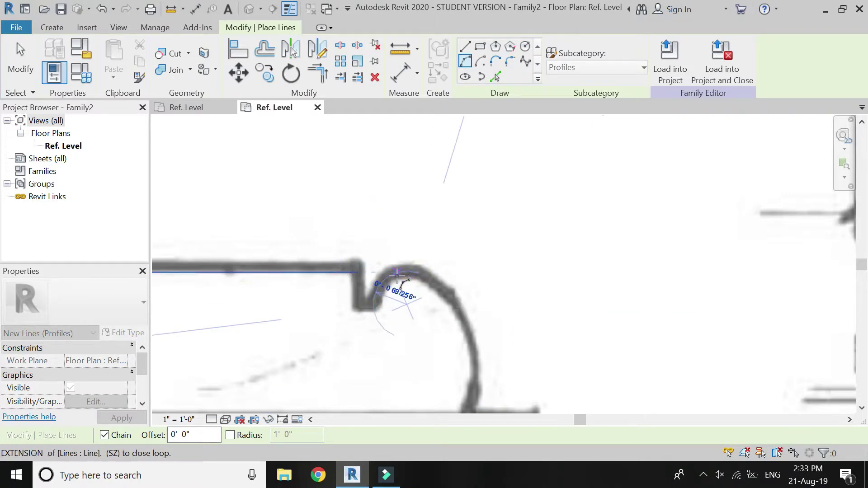
left_click(397, 275)
scroll(375, 226, "down", 2)
scroll(407, 267, "up", 2)
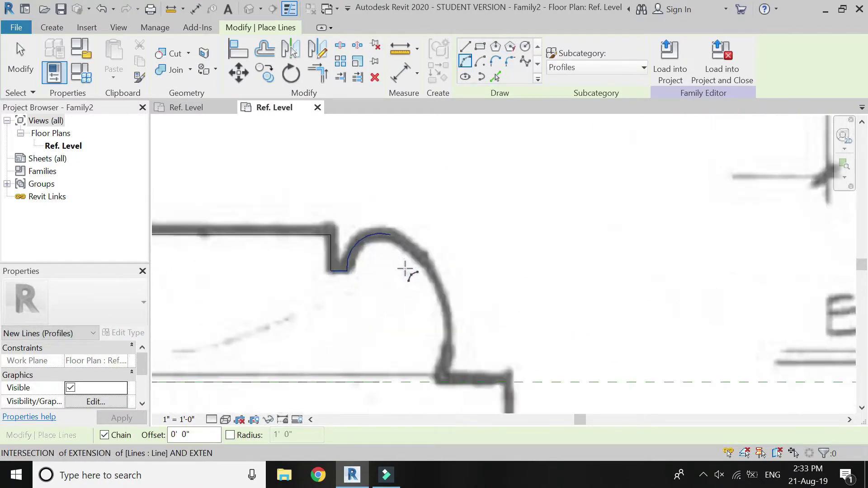
Complete the small rounded moulding with an arc of about 3/4" radius from its crest to the horizontal reference plane
left_click(393, 234)
scroll(400, 276, "down", 2)
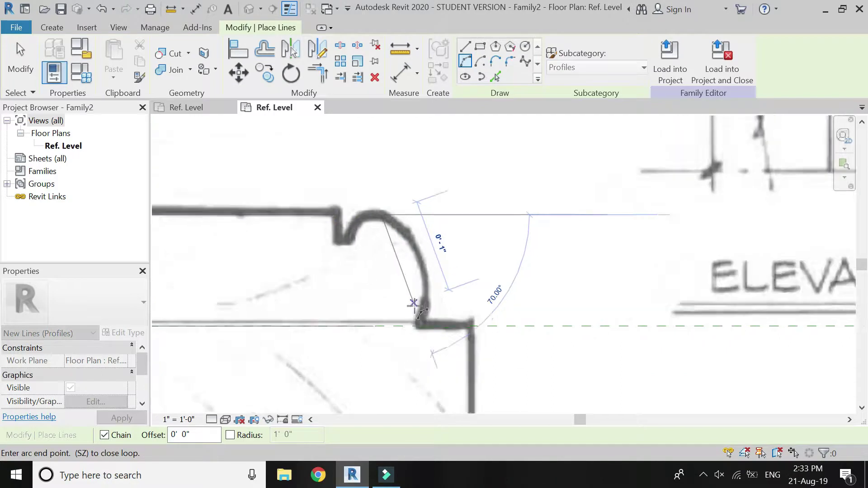
scroll(418, 335, "up", 3)
left_click(420, 335)
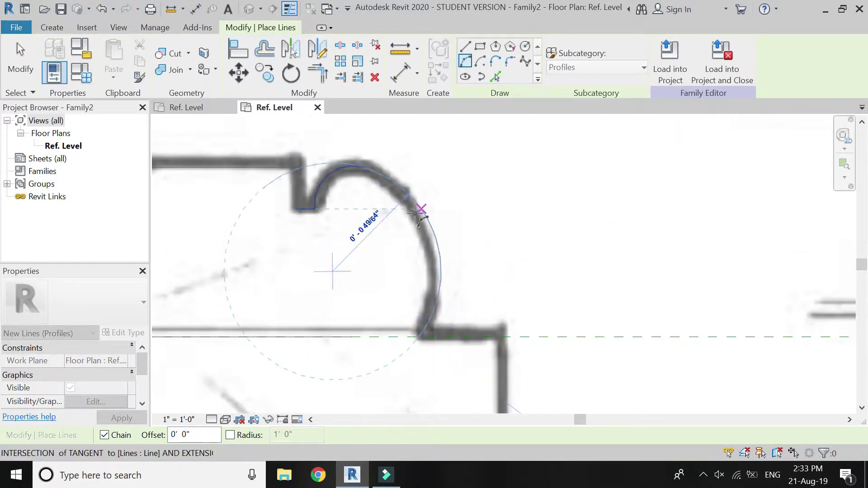
left_click(420, 220)
scroll(549, 242, "down", 5)
key("Escape")
key("Escape")
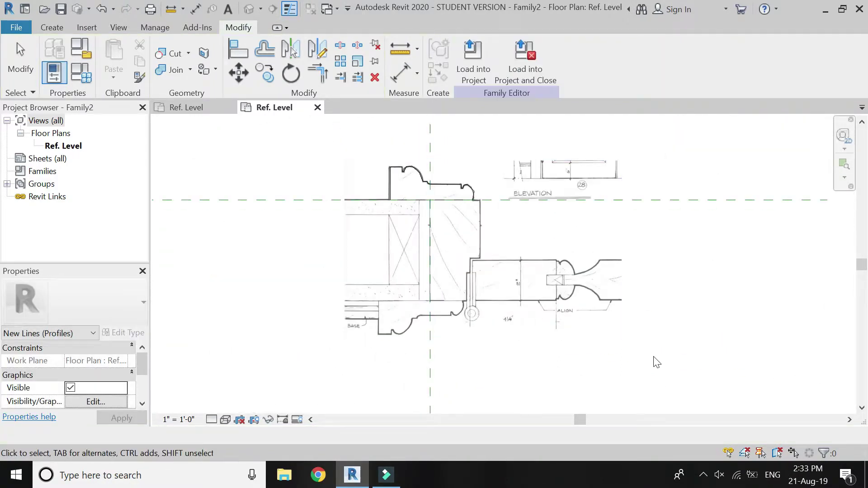
Delete the reference image from behind the traced casing profile
left_click(619, 339)
key("Delete")
scroll(446, 164, "up", 2)
scroll(442, 229, "up", 2)
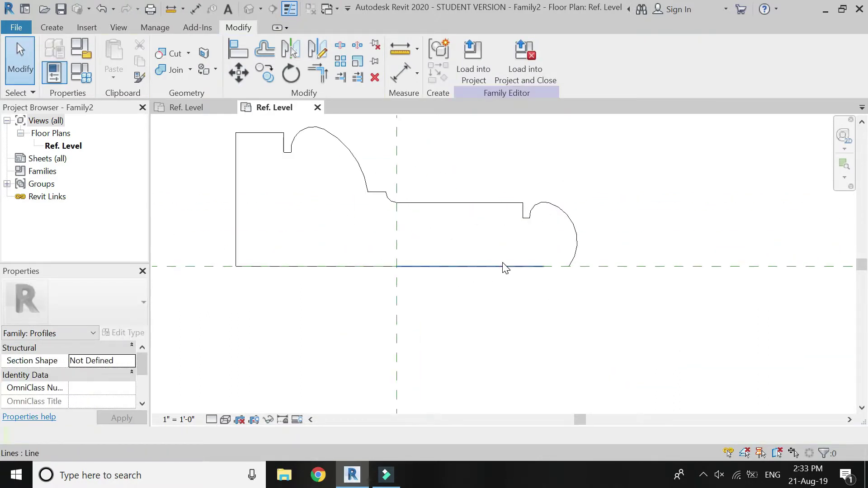
Join the profile's base line to the end of the small moulding's arc with Trim/Extend to Corner, closing the loop
left_click(315, 77)
left_click(575, 240)
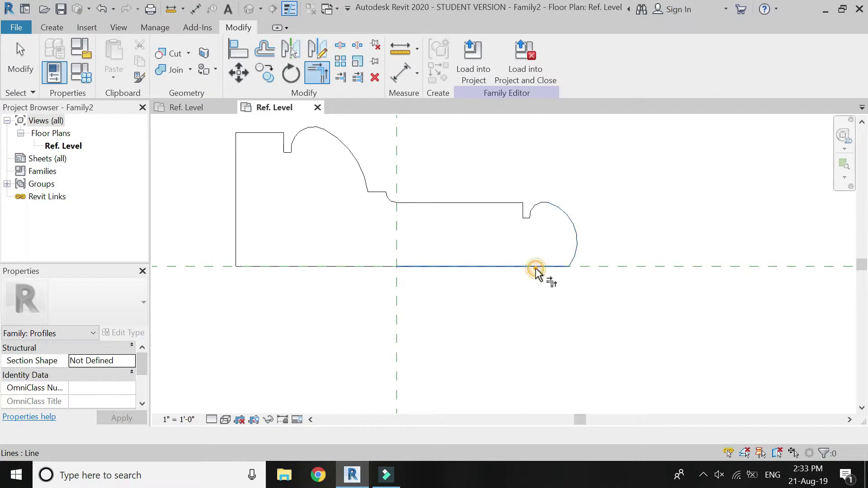
left_click(536, 270)
key("Escape")
key("Escape")
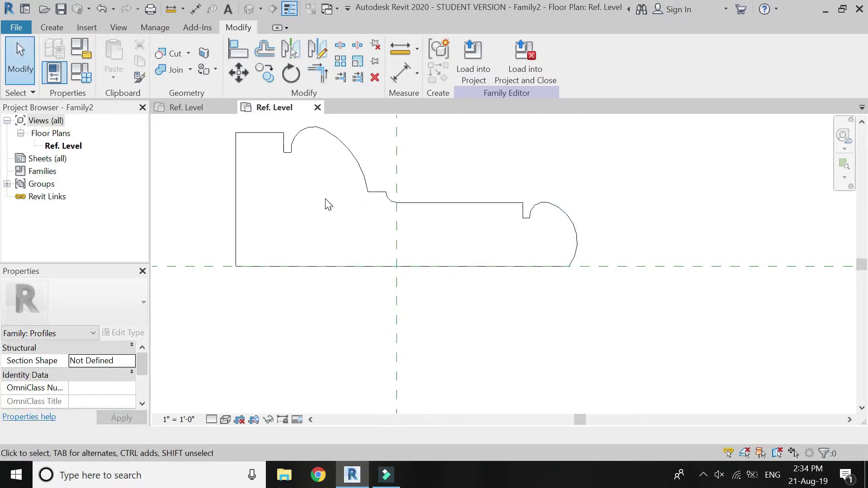
Save the profile family as "exterior door frame" in the Panel door folder and load it into the door family
left_click(61, 10)
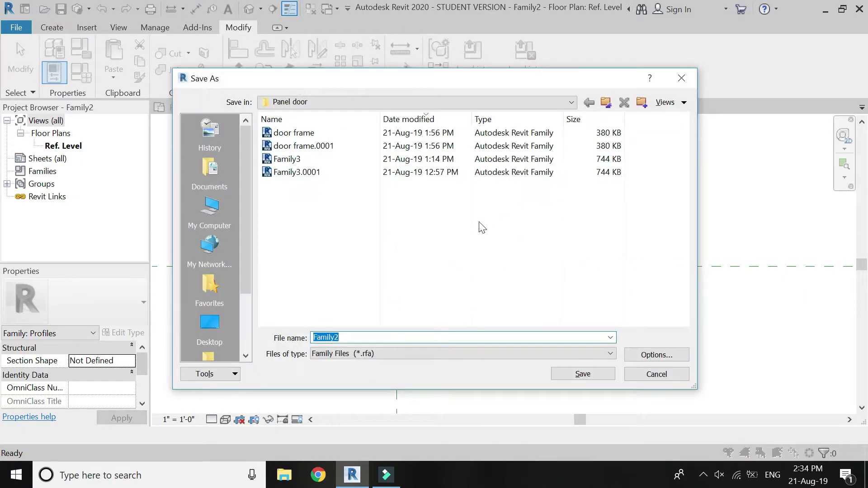
type("exte")
type("me")
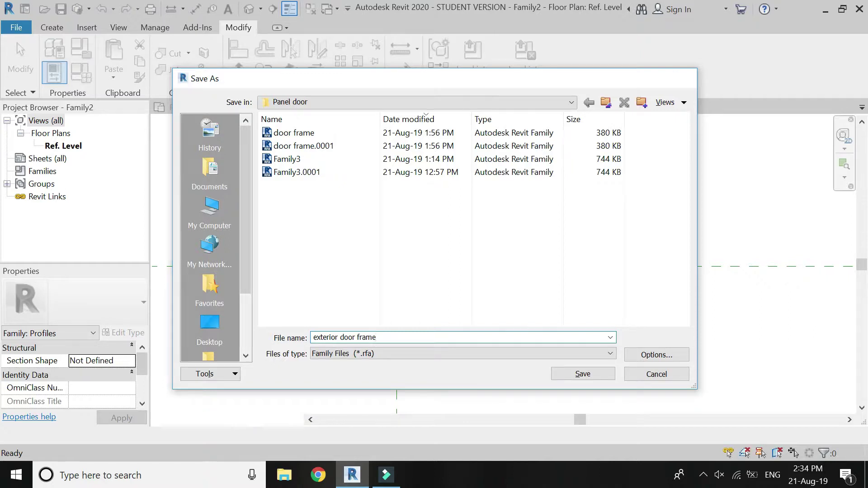
key("Return")
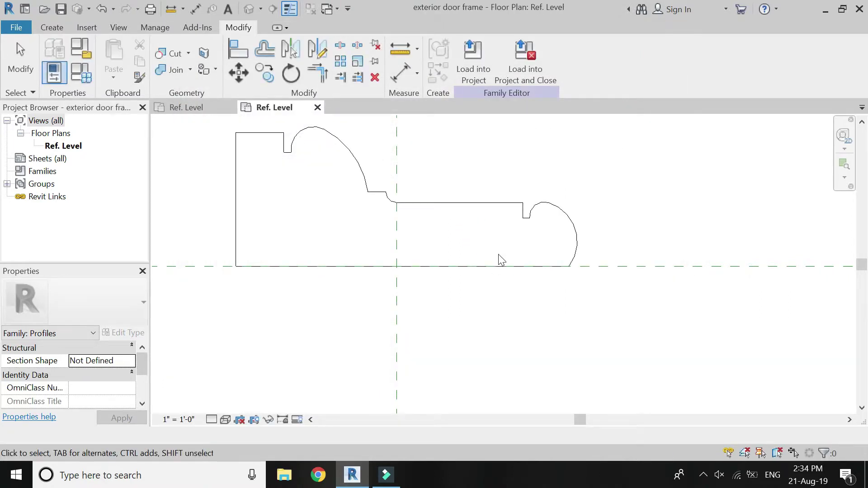
left_click(473, 72)
scroll(372, 236, "up", 1)
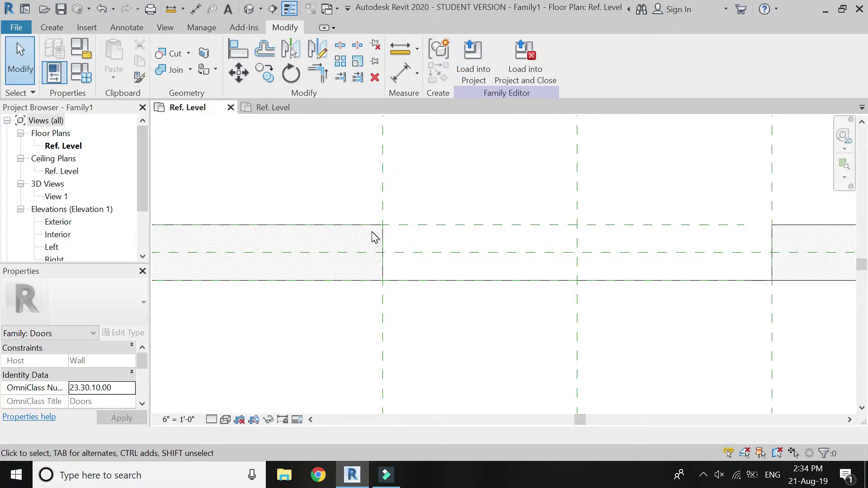
Start a Sweep with a sketched path in the 3D view and set the wall's front face as its work plane
left_click(249, 9)
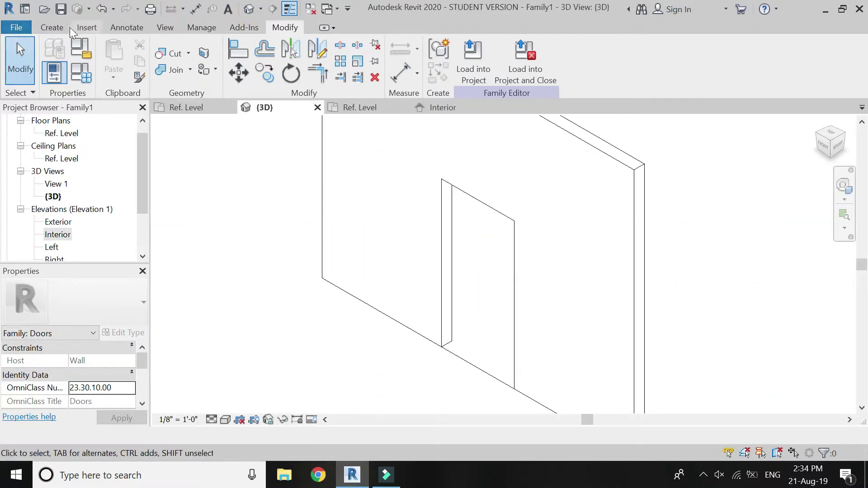
left_click(52, 27)
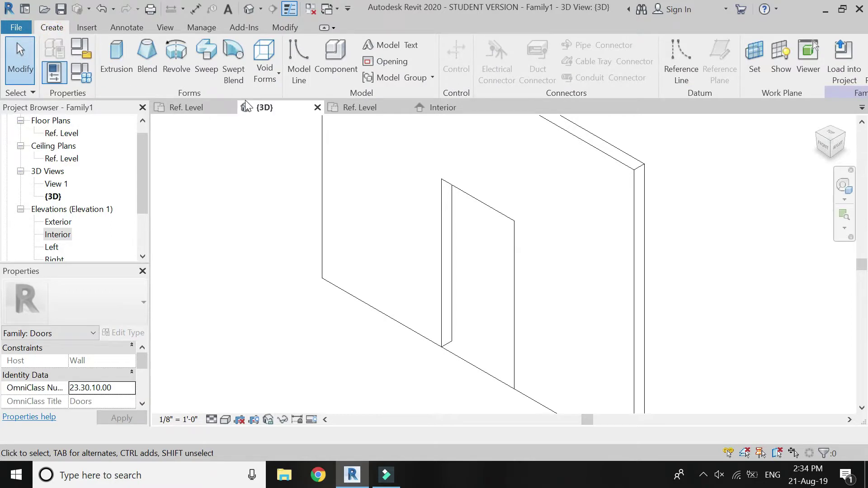
left_click(208, 67)
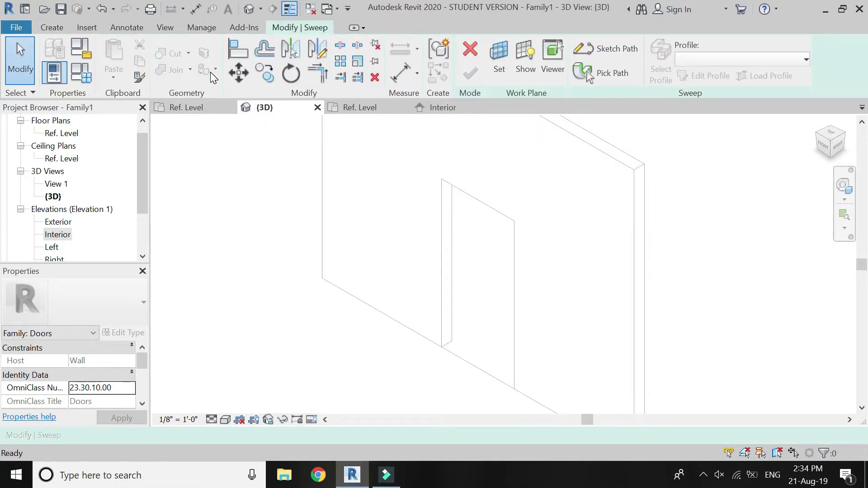
left_click(615, 47)
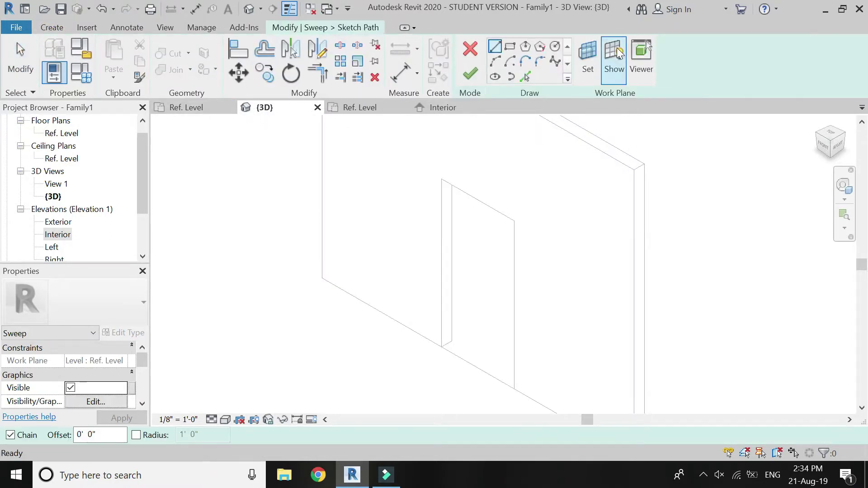
left_click(588, 73)
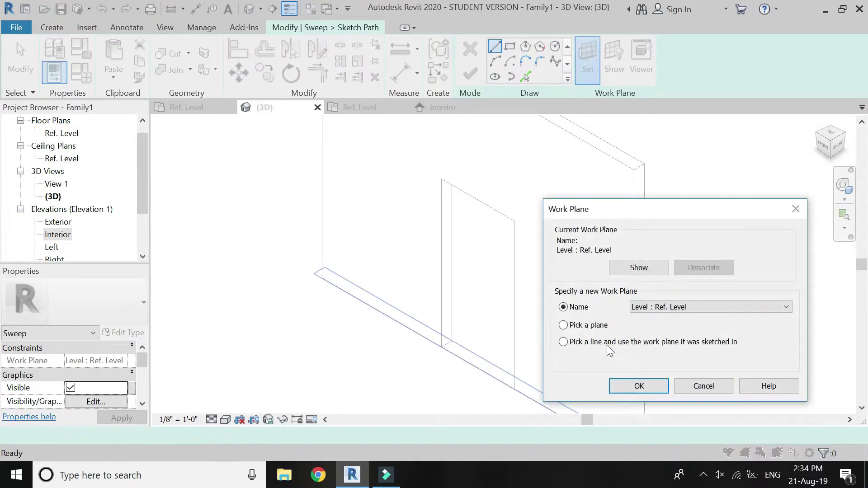
left_click(629, 386)
left_click(404, 326)
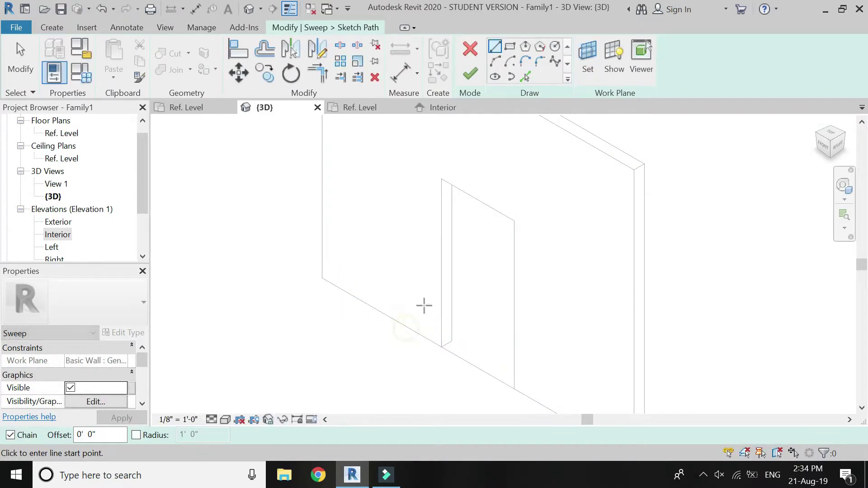
Pick the two sides and the head of the door opening as the sweep path and assign the exterior door frame profile
left_click(525, 77)
left_click(443, 203)
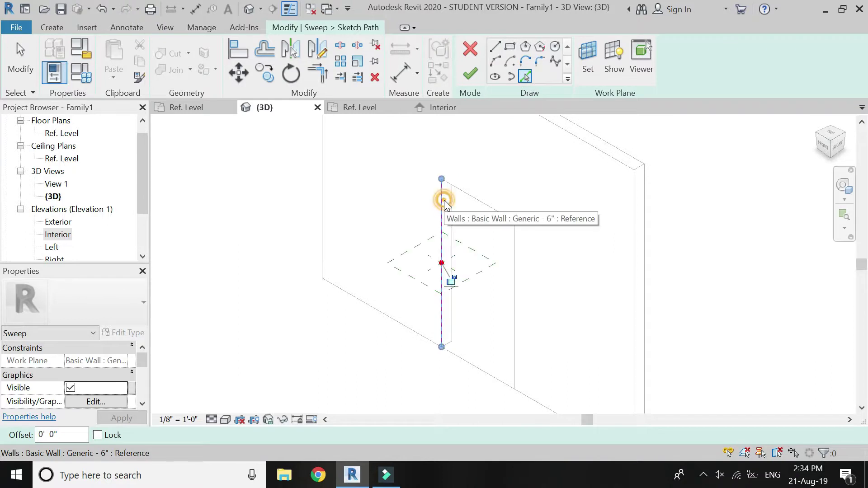
left_click(475, 199)
left_click(516, 273)
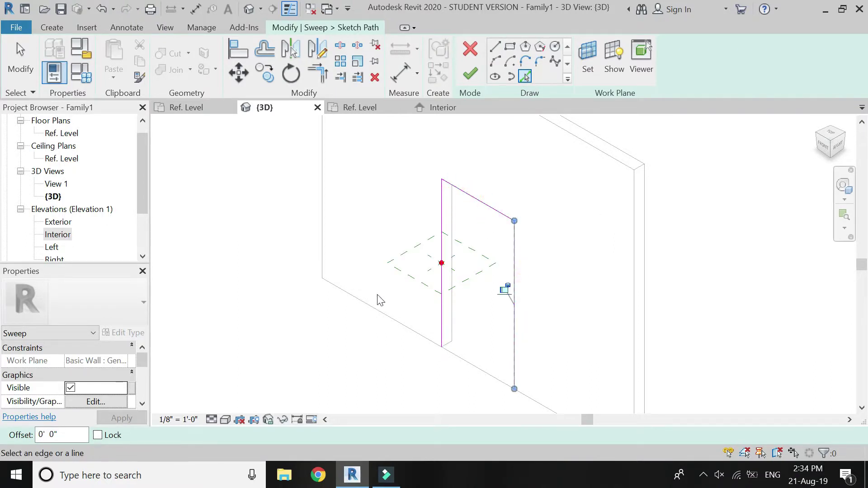
left_click(471, 73)
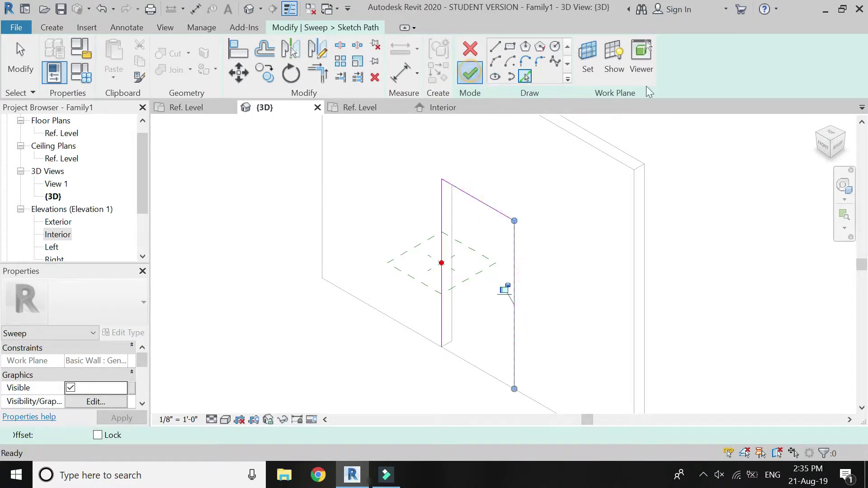
left_click(695, 59)
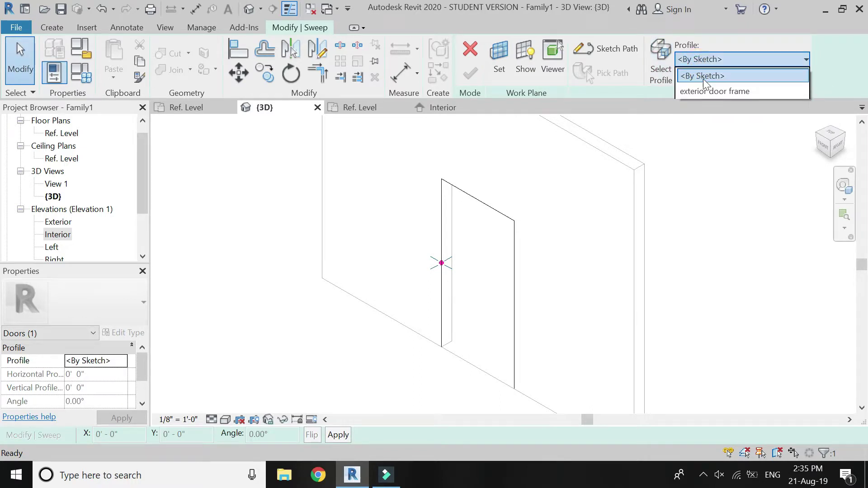
left_click(707, 91)
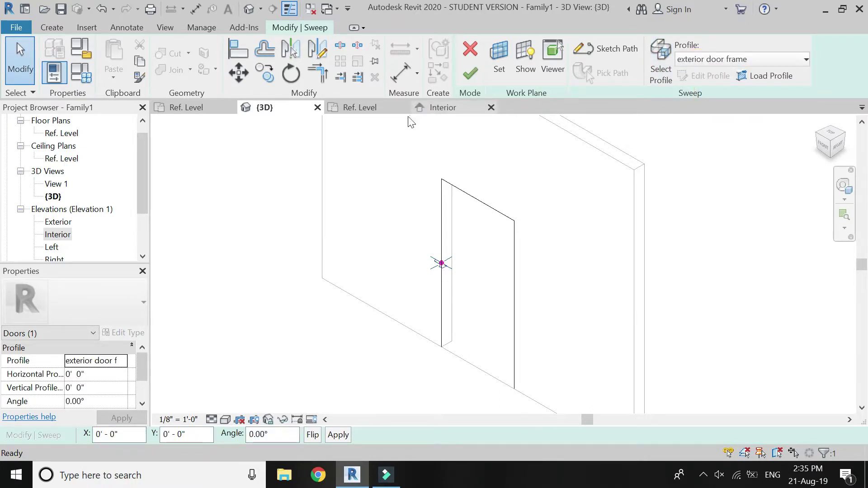
Mirror the sweep profile without copying about the vertical reference plane at the opening's edge in the Ref. Level plan
left_click(204, 112)
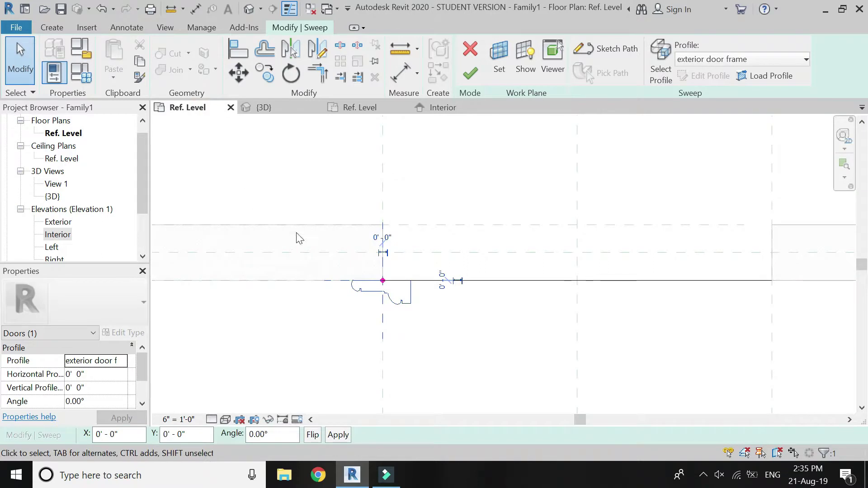
scroll(357, 287, "up", 2)
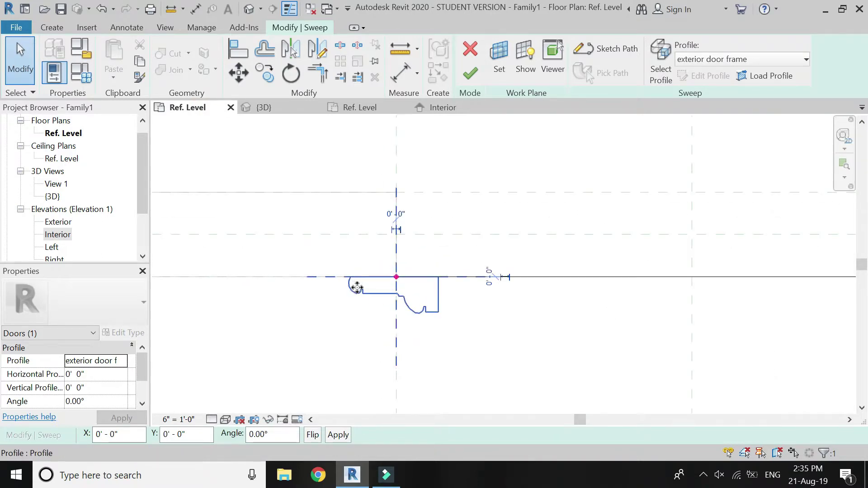
scroll(388, 288, "up", 1)
left_click(431, 283)
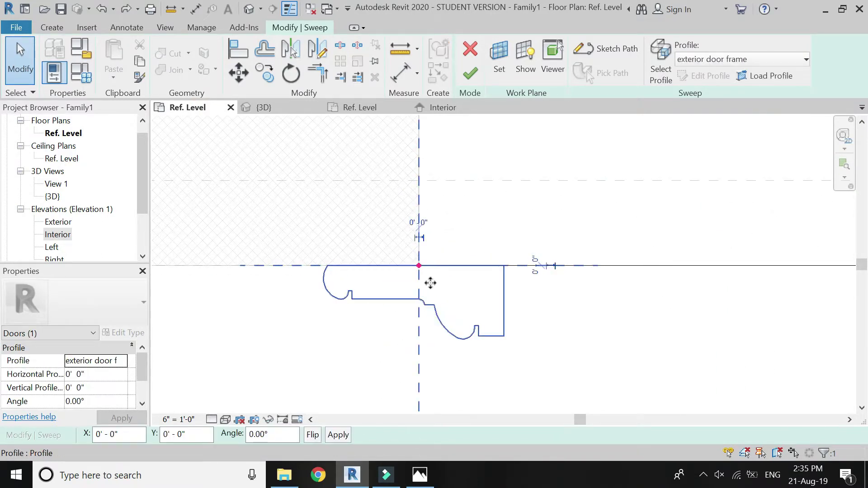
left_click(317, 48)
left_click(87, 436)
left_click(419, 266)
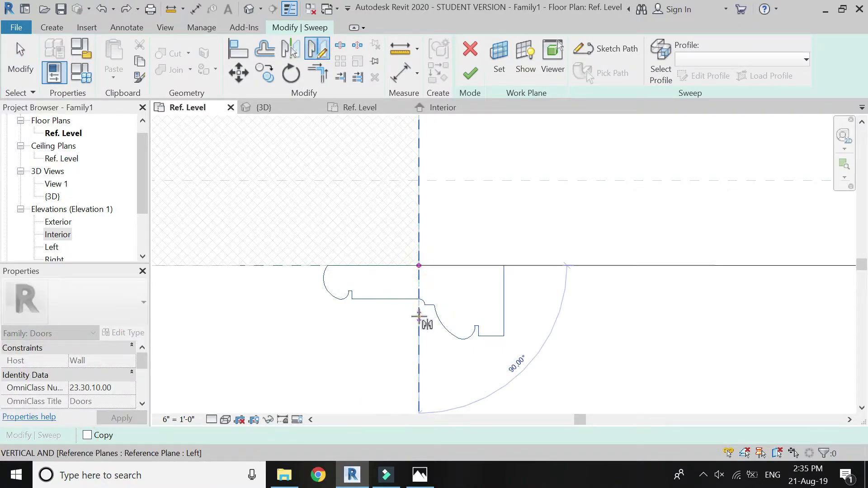
left_click(419, 317)
left_click(415, 248)
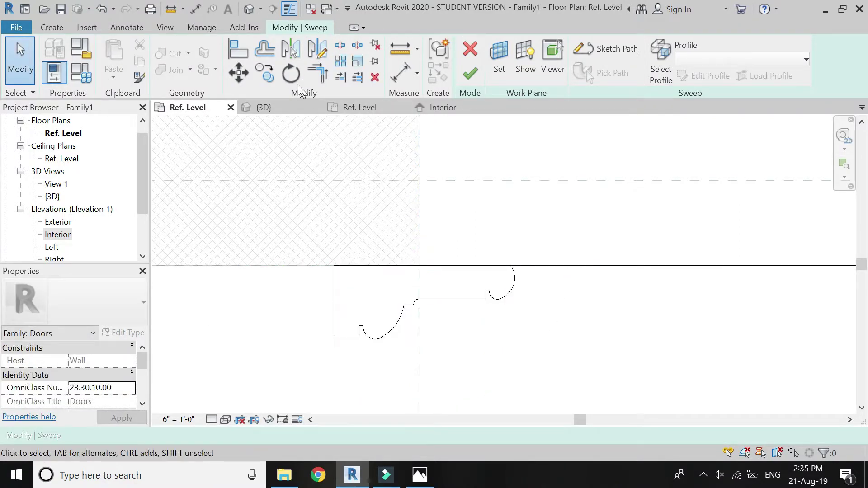
Finish the casing sweep around the door opening in the 3D view
left_click(249, 8)
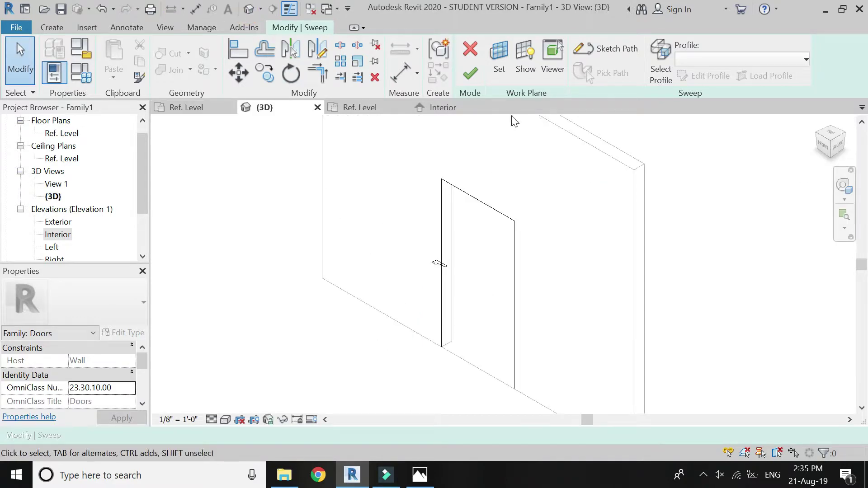
left_click(470, 73)
left_click(454, 262)
left_click(539, 376)
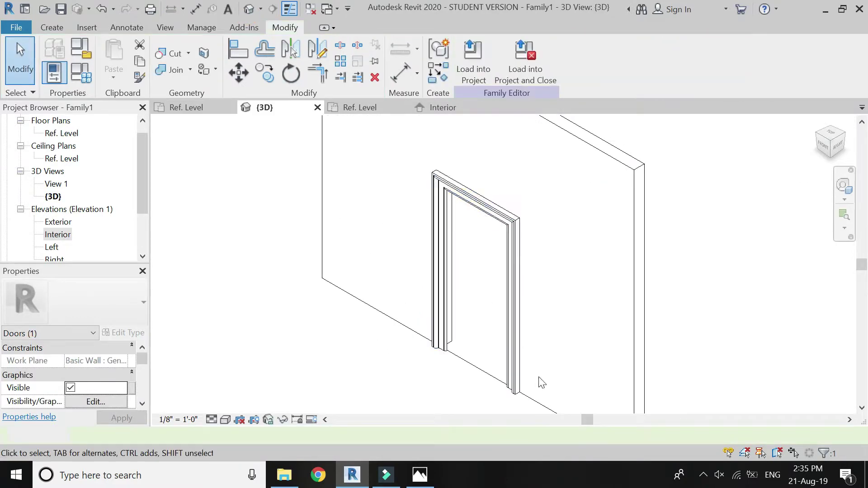
Switch the 3D view to a shaded visual style and examine the casing's upper corner and base
scroll(518, 414, "up", 3)
scroll(469, 316, "up", 3)
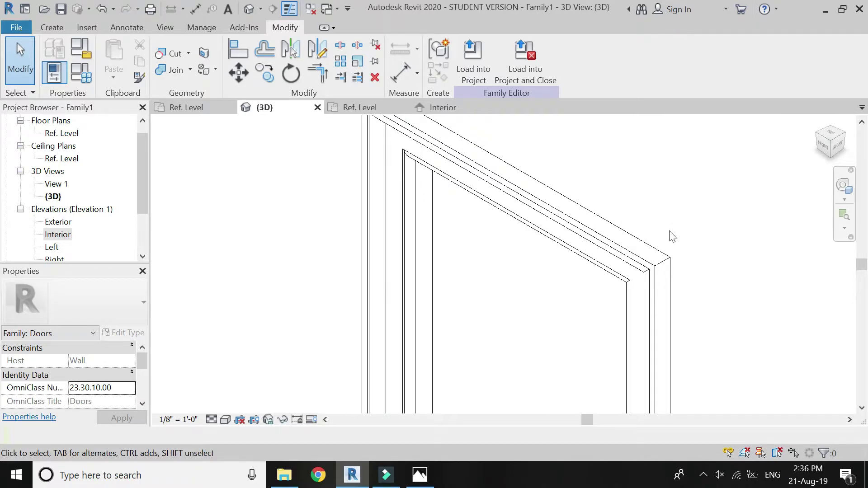
left_click(225, 419)
left_click(265, 363)
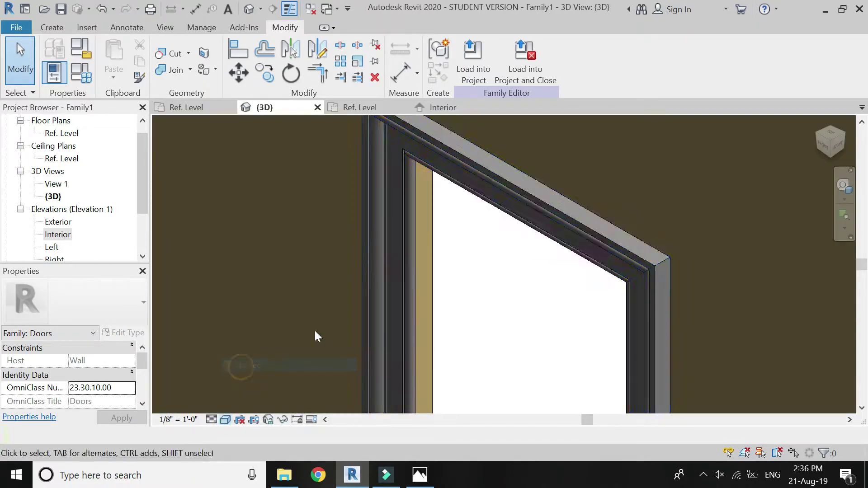
scroll(357, 160, "down", 2)
scroll(373, 379, "up", 5)
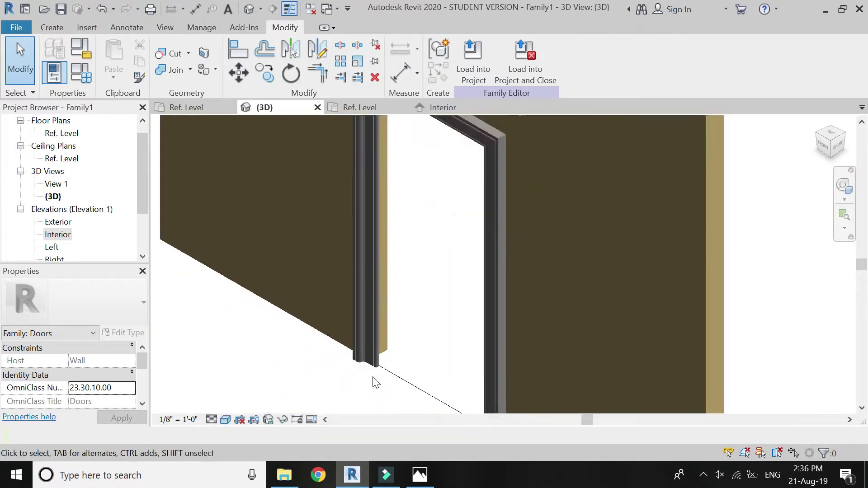
scroll(358, 387, "up", 2)
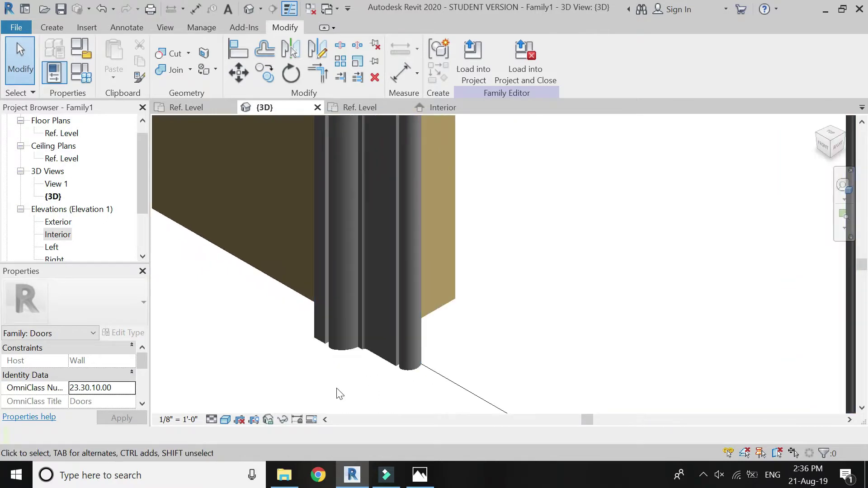
Reopen the casing sweep from the Ref. Level plan and mirror its profile without copying about the vertical edge of the opening
left_click(197, 107)
scroll(251, 251, "down", 2)
left_click(347, 325)
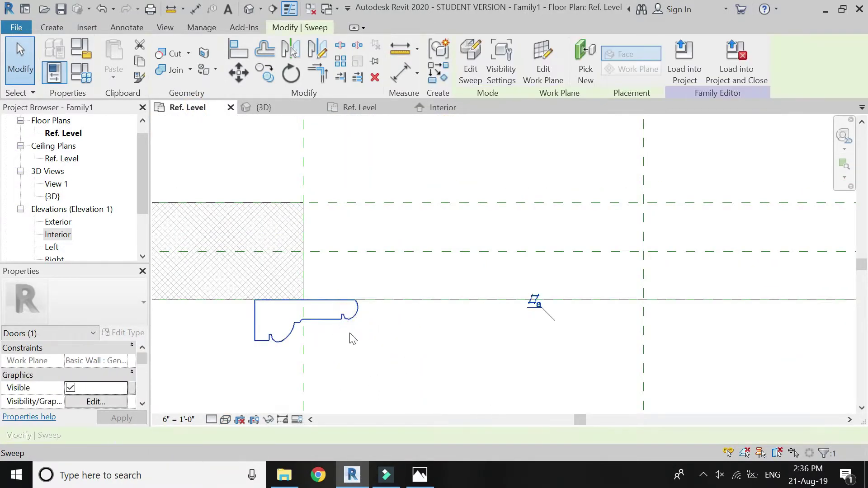
double_click(347, 325)
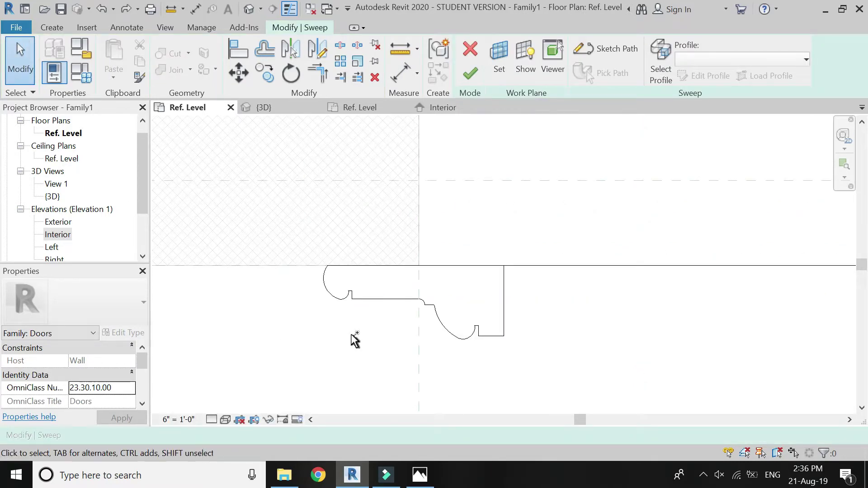
left_click(409, 299)
key("d")
key("m")
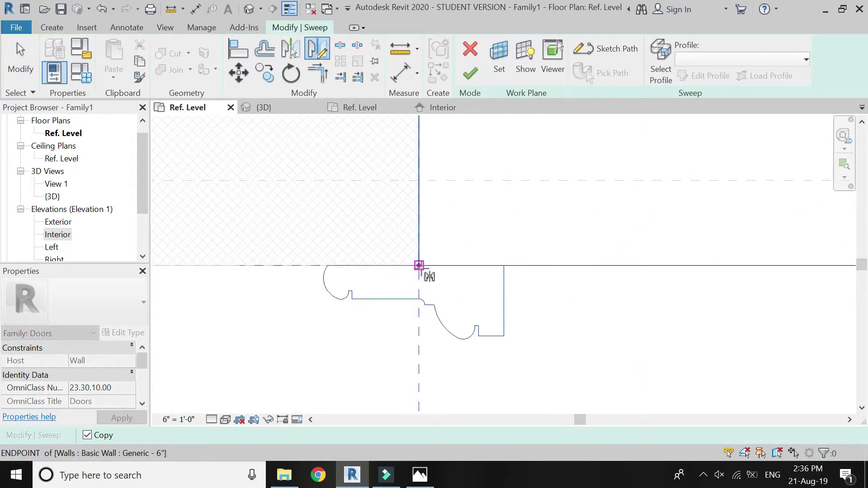
left_click(87, 435)
left_click(419, 265)
left_click(419, 336)
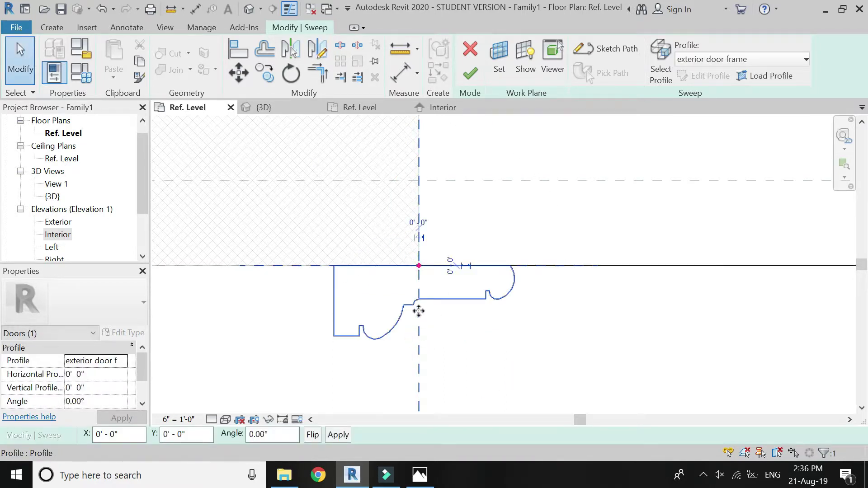
Move the casing profile along the wall face away from the opening's centre and finish editing the sweep
scroll(434, 264, "up", 1)
left_click(456, 317)
left_click(453, 311)
key("m")
key("v")
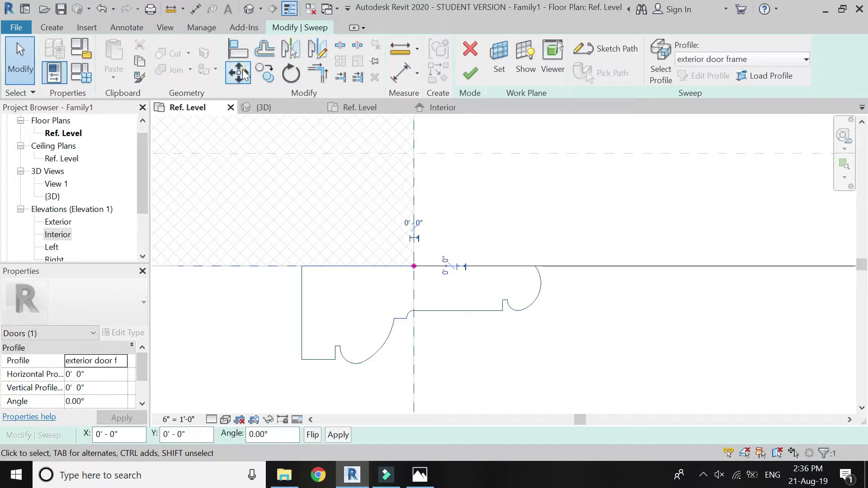
left_click(536, 266)
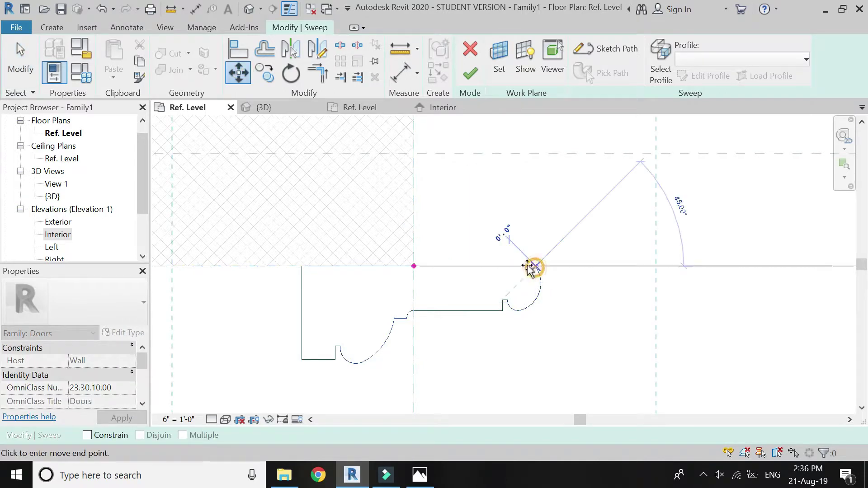
left_click(493, 267)
left_click(488, 360)
scroll(434, 368, "down", 2)
scroll(329, 300, "down", 2)
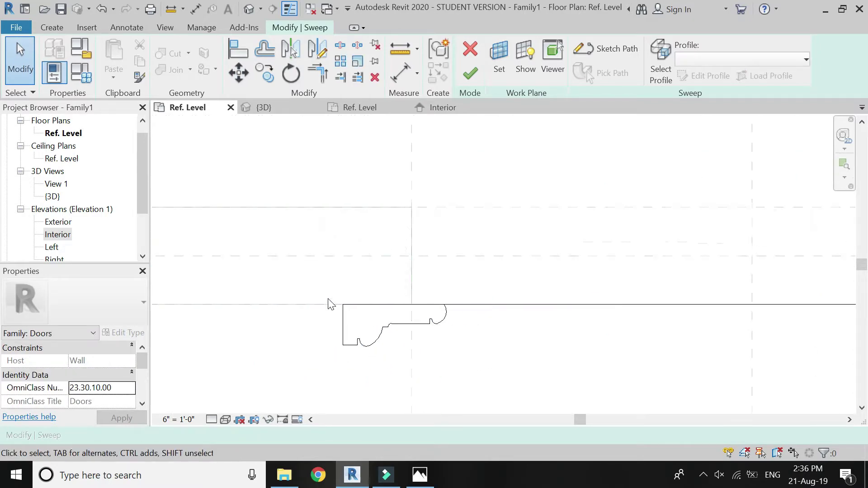
scroll(335, 323, "up", 3)
left_click(340, 322)
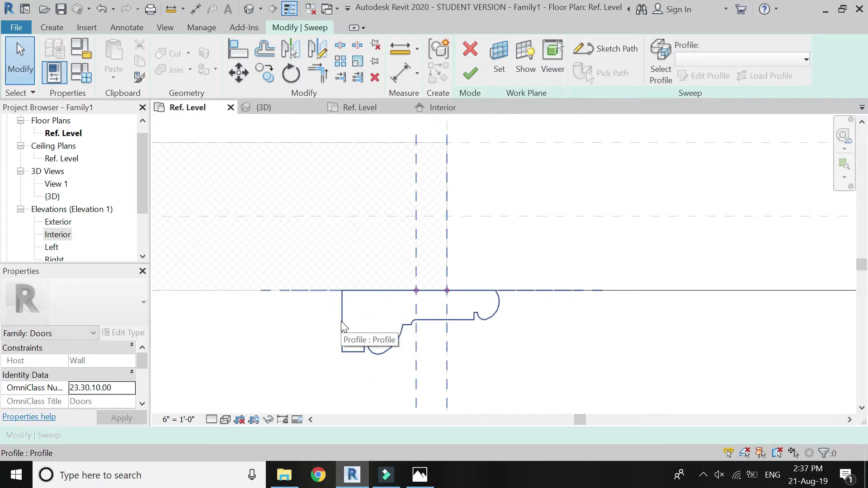
key("Escape")
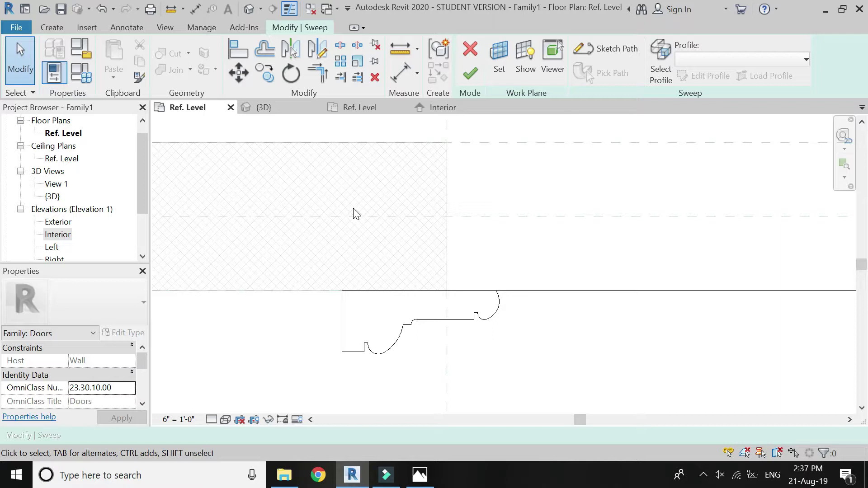
left_click(470, 73)
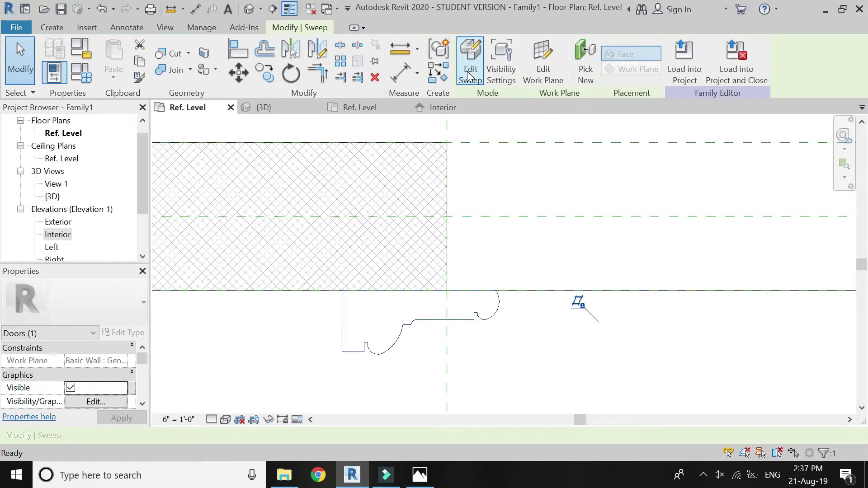
Close the duplicate Ref. Level plan view and return to the 3D view
key("Escape")
left_click(250, 9)
left_click(404, 107)
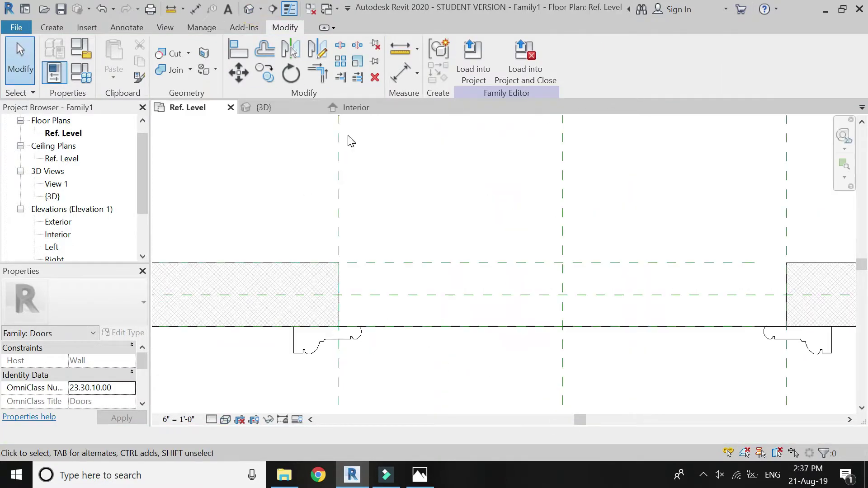
left_click(288, 108)
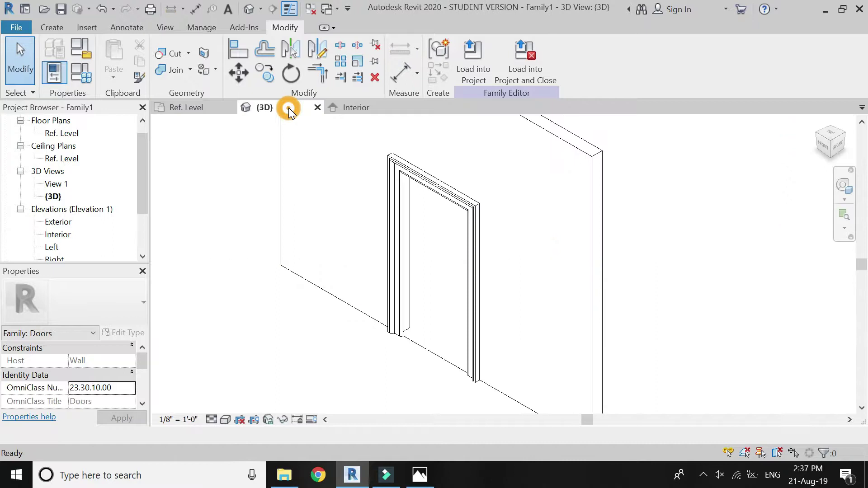
Start a new sweep with a sketched path, picking the back face of the wall as its work plane
left_click(831, 132)
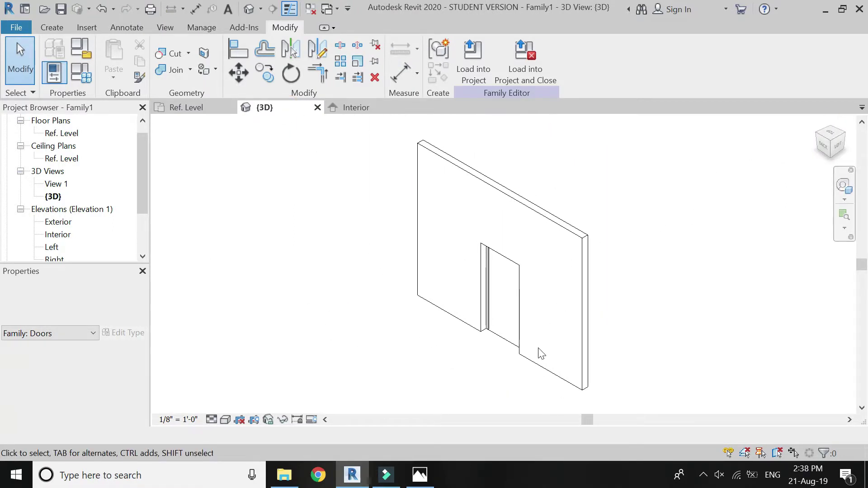
scroll(533, 340, "up", 1)
left_click(52, 28)
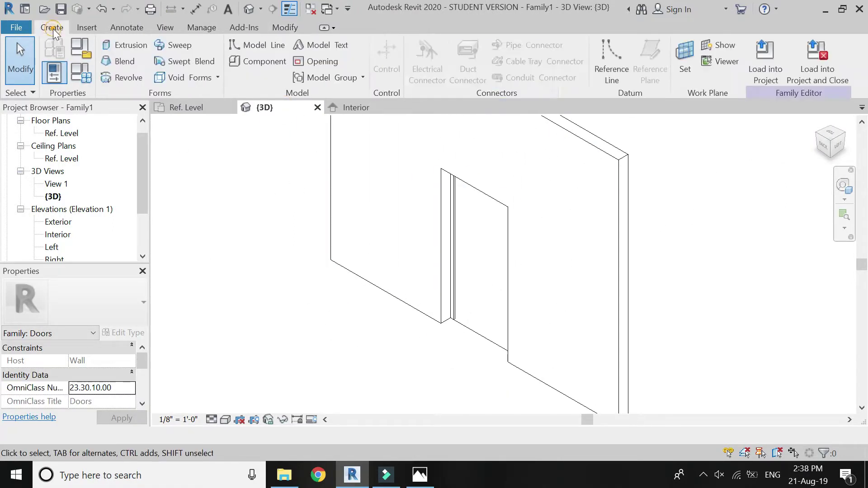
left_click(166, 44)
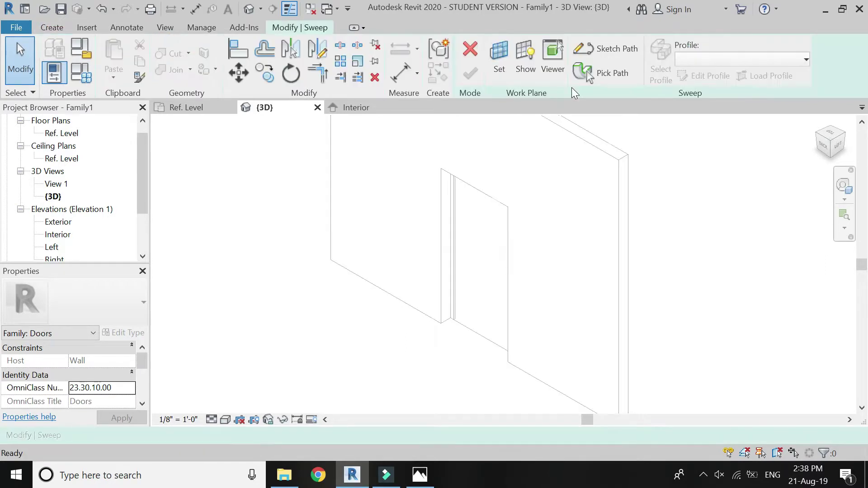
left_click(602, 49)
left_click(589, 63)
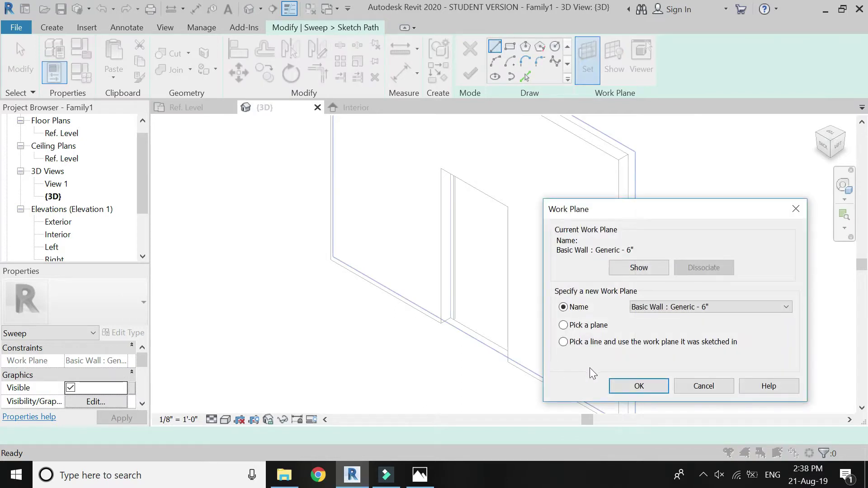
left_click(620, 389)
left_click(430, 318)
Pick the two sides and head of the opening on the back face as the path and assign the exterior door frame profile
left_click(525, 77)
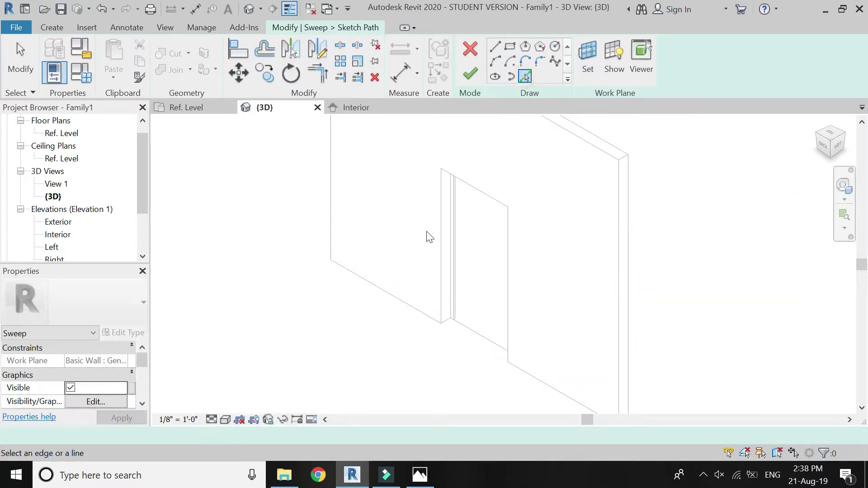
left_click(441, 229)
left_click(486, 194)
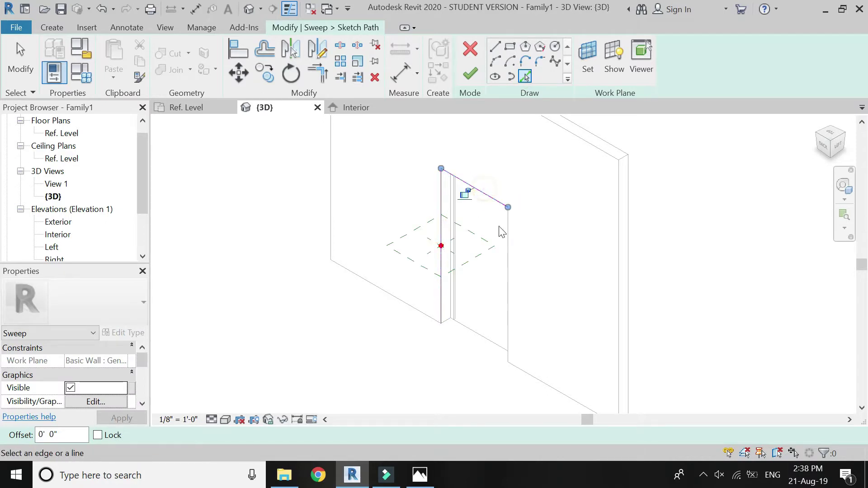
left_click(507, 236)
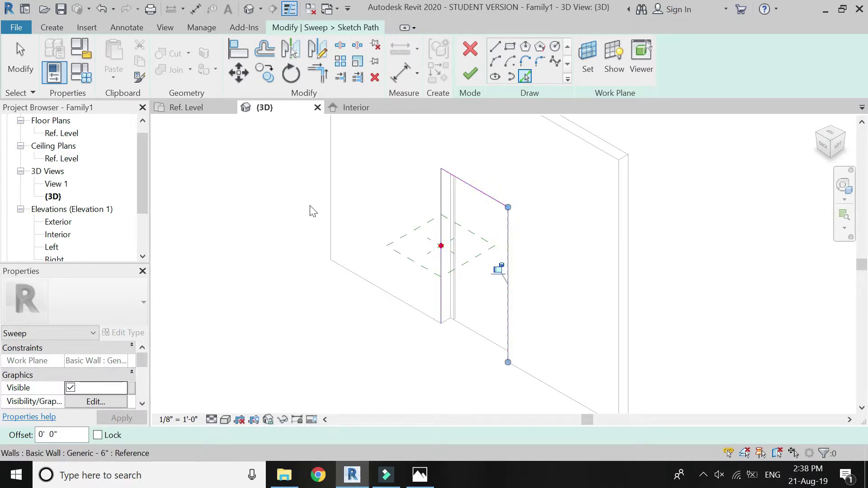
left_click(470, 73)
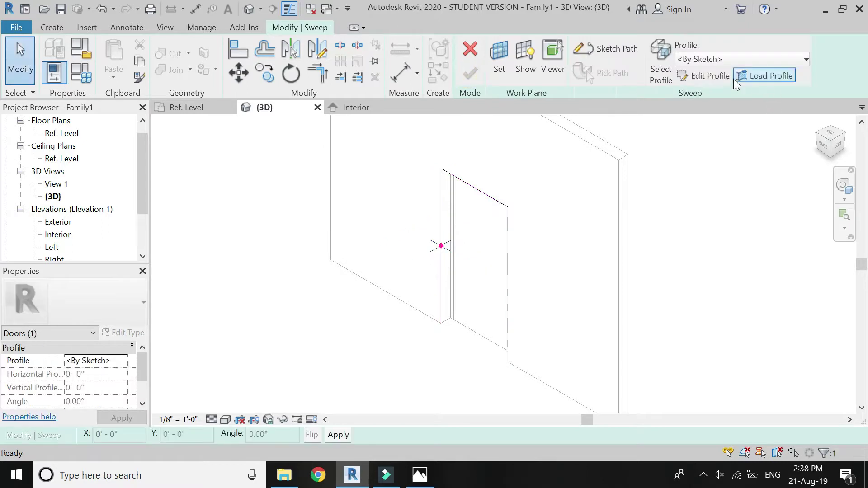
left_click(723, 59)
left_click(728, 93)
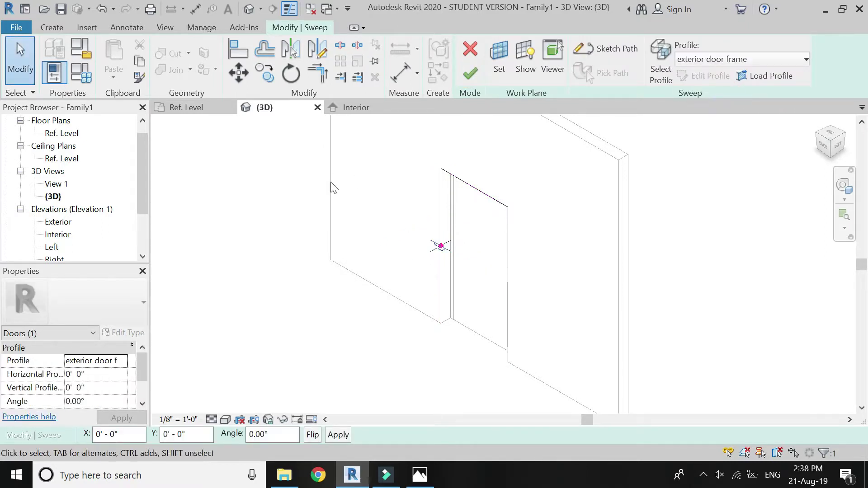
Mirror the back casing's profile about the vertical edge of the opening in the Ref. Level plan
left_click(187, 108)
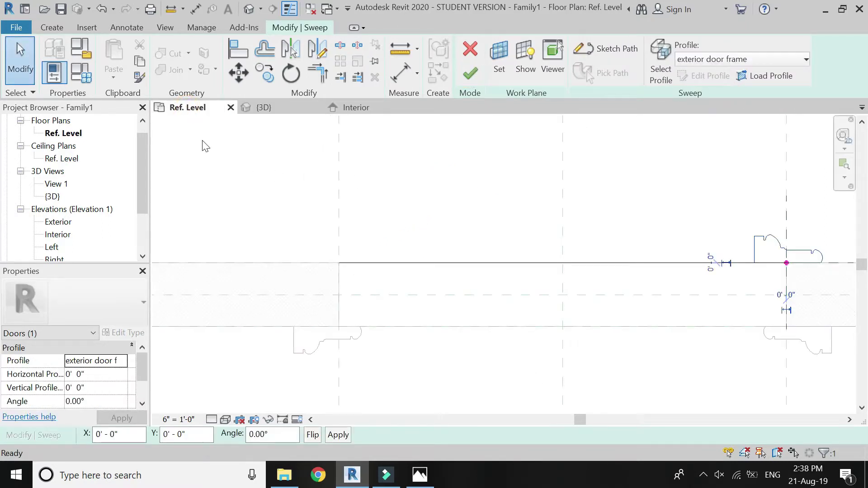
scroll(488, 291, "down", 2)
scroll(771, 243, "up", 4)
scroll(724, 241, "up", 3)
left_click(318, 56)
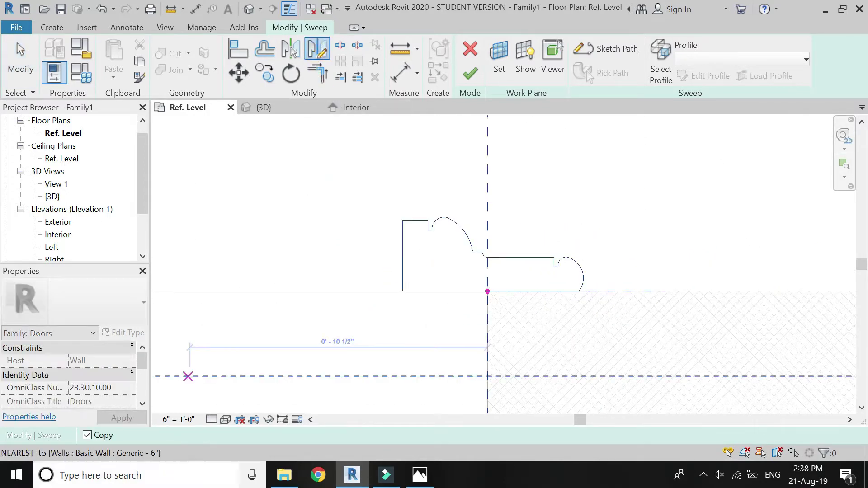
left_click(487, 291)
left_click(490, 205)
scroll(478, 225, "down", 2)
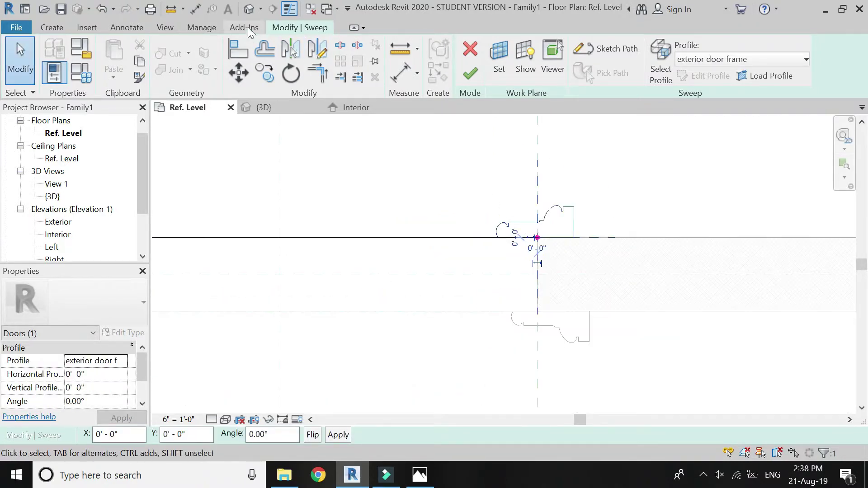
Finish the back casing sweep in the 3D view and switch the view to a shaded visual style
left_click(249, 8)
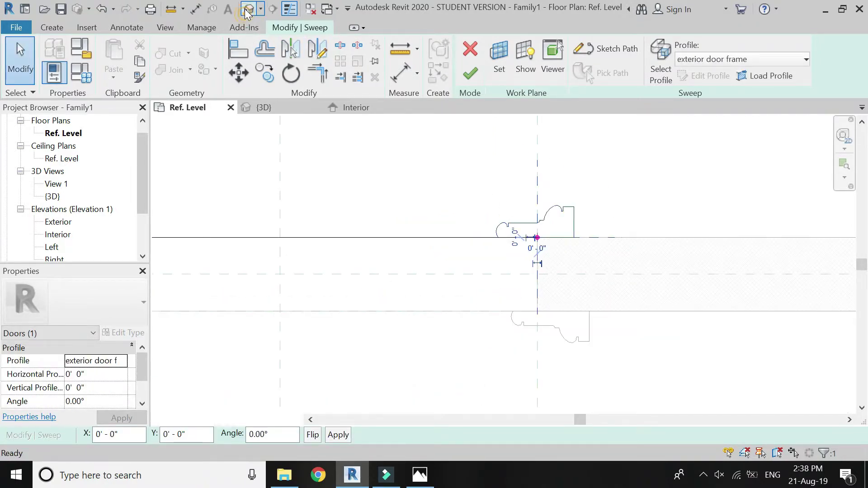
left_click(473, 74)
key("Escape")
scroll(485, 364, "up", 3)
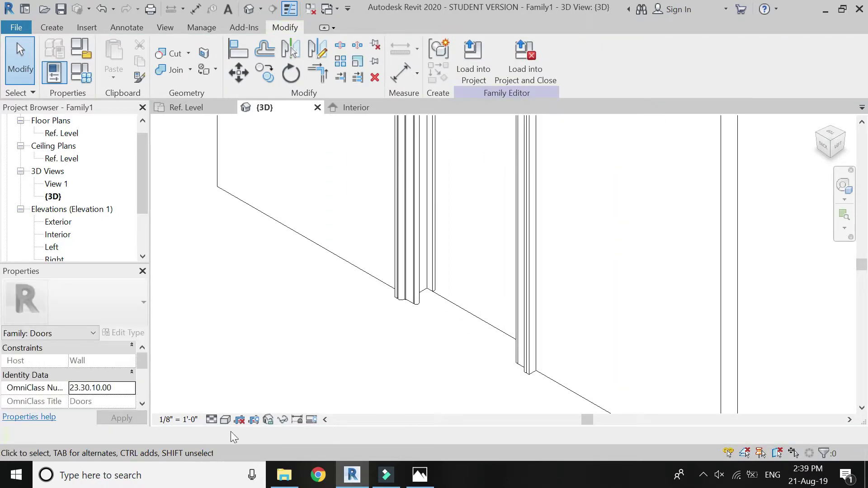
left_click(225, 419)
left_click(235, 365)
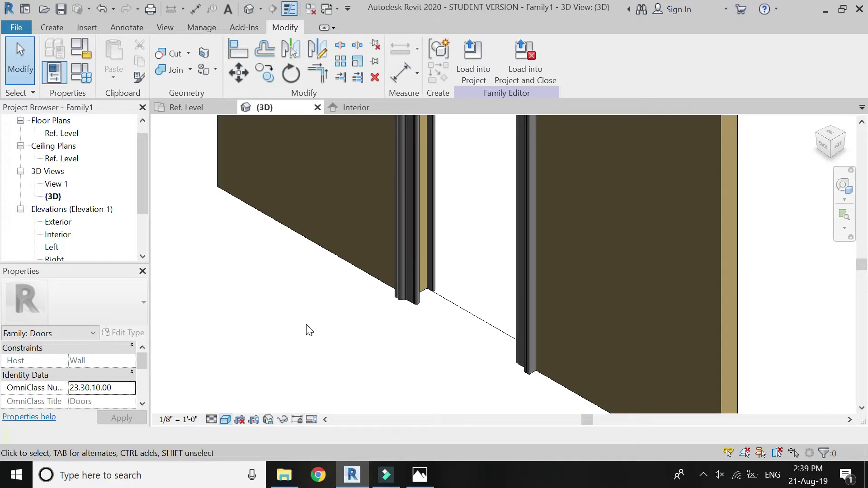
Open the family types at the dimension parameters and narrow the dialog to uncover the door opening
scroll(322, 357, "down", 2)
left_click(83, 78)
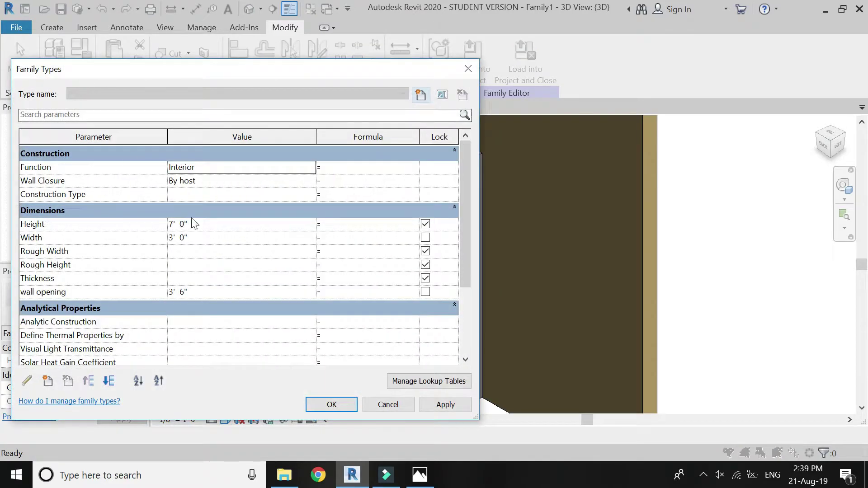
scroll(210, 314, "down", 2)
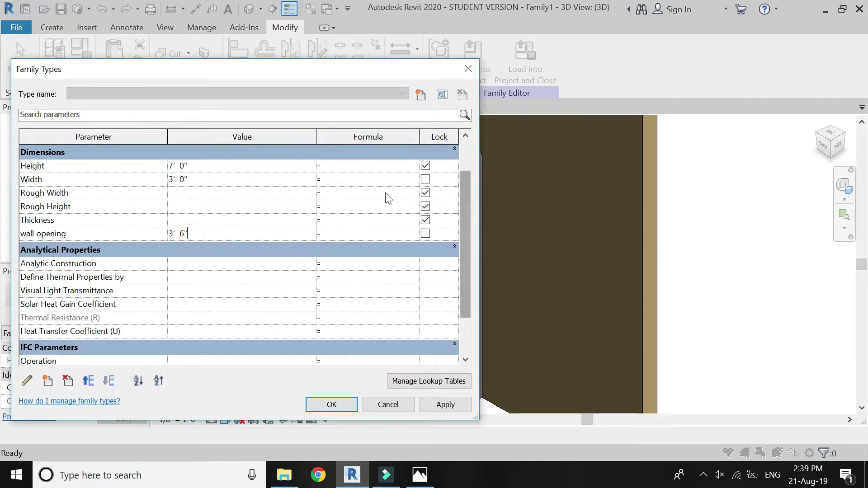
left_click_drag(480, 238, 335, 237)
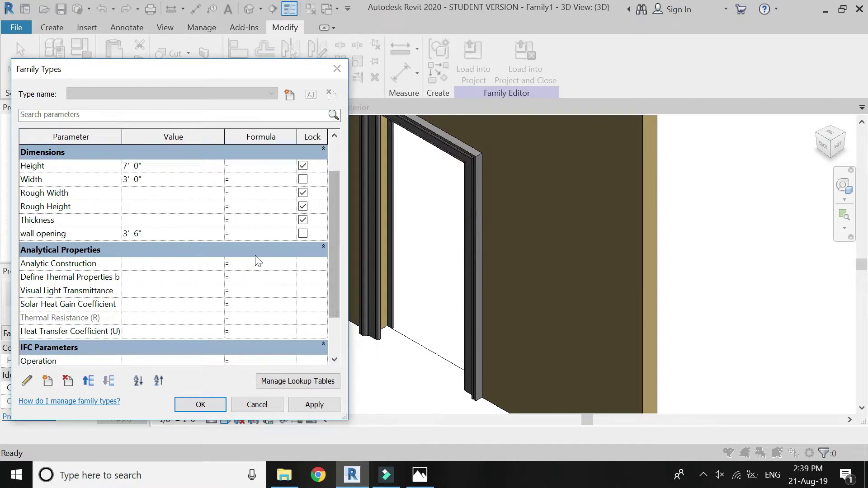
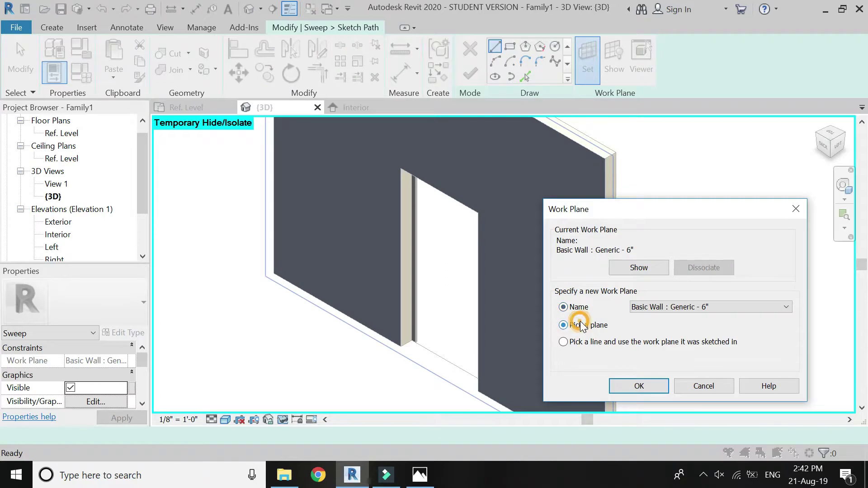
Set the back face of the wall as the work plane and pick the opening's two sides and head as the finished sweep path
left_click(625, 387)
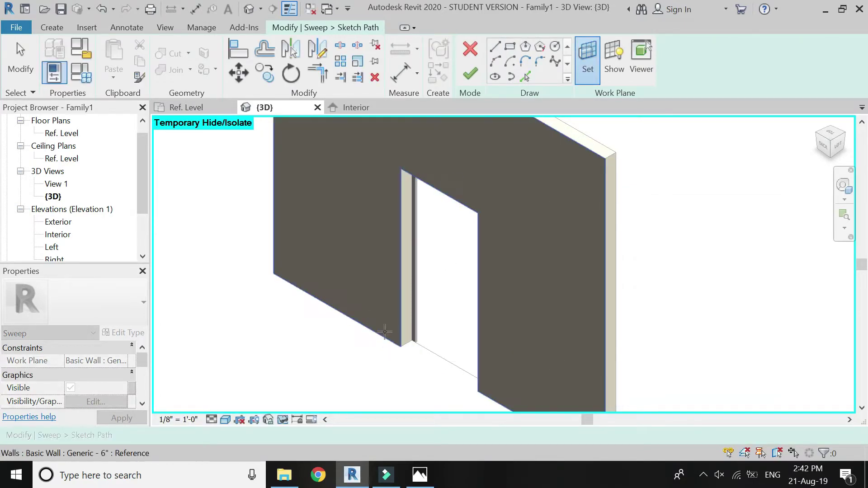
left_click(386, 336)
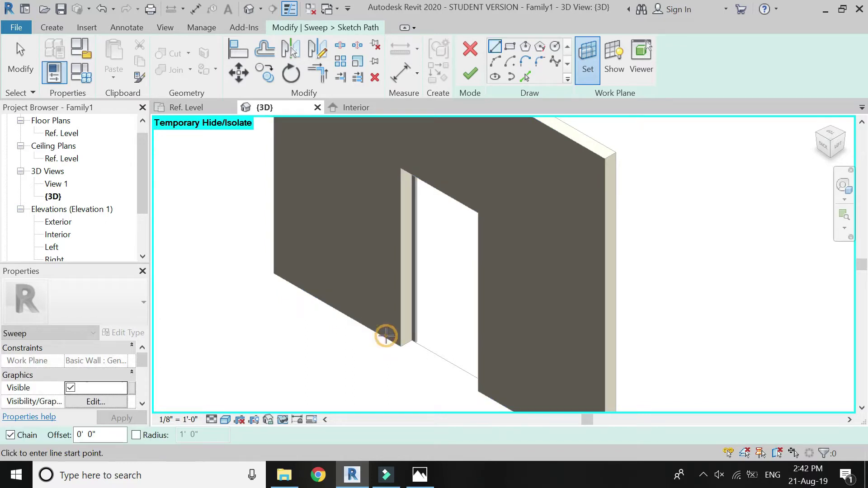
left_click(525, 75)
scroll(402, 343, "up", 2)
scroll(402, 337, "down", 2)
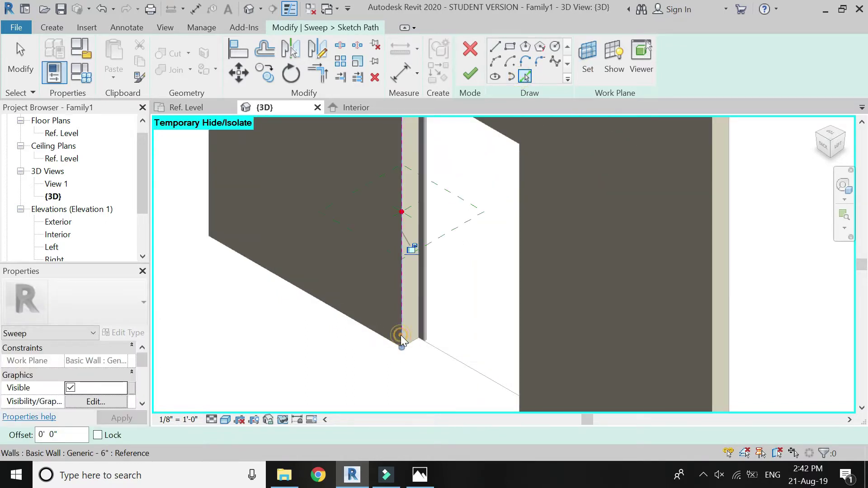
middle_click_drag(401, 334, 407, 285, "shift")
scroll(407, 285, "up", 3)
left_click(434, 190)
scroll(432, 188, "down", 1)
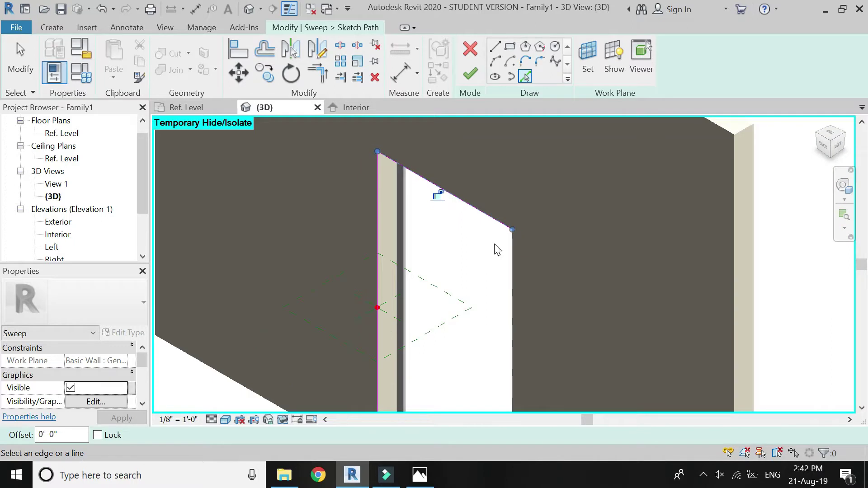
left_click(510, 266)
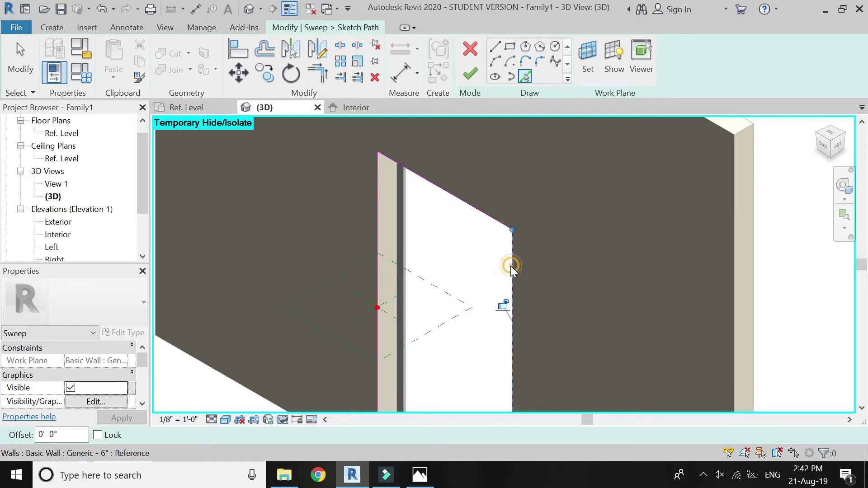
left_click(199, 111)
scroll(233, 272, "down", 2)
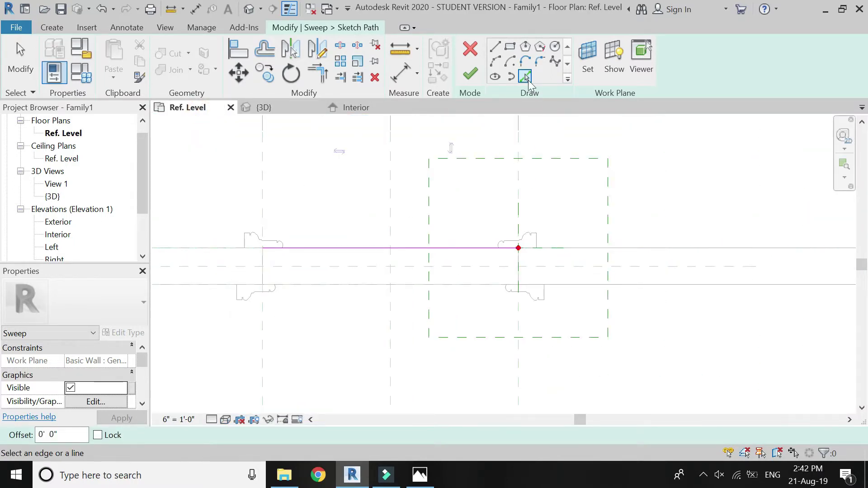
left_click(470, 75)
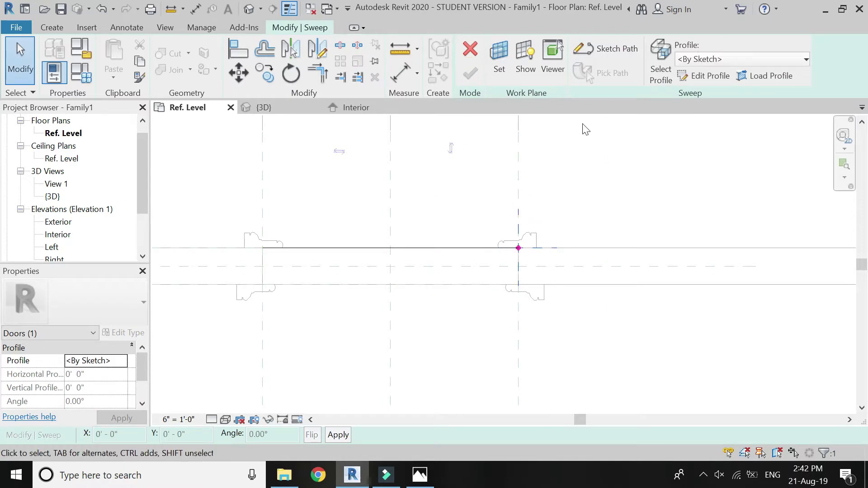
Sketch a closed, stepped jamb profile across the wall thickness at the opening's edge, about 2 1/4" wide at its narrow end
left_click(694, 78)
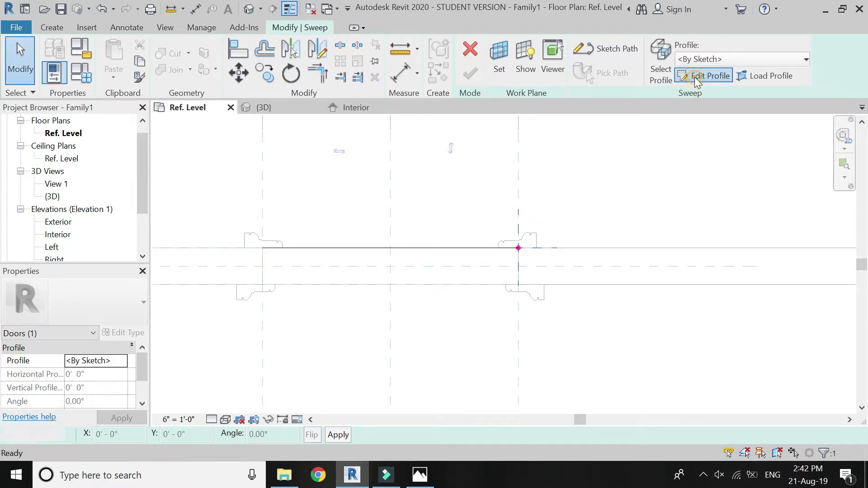
scroll(520, 263, "up", 4)
left_click(501, 185)
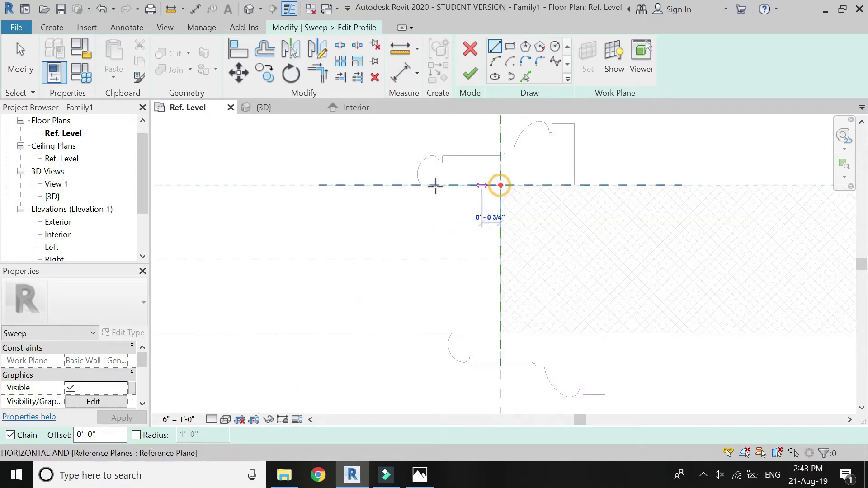
left_click(409, 185)
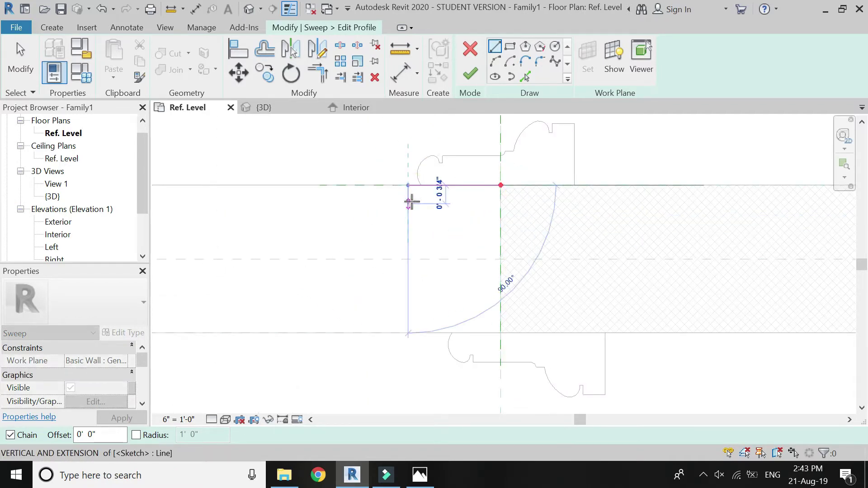
left_click(409, 271)
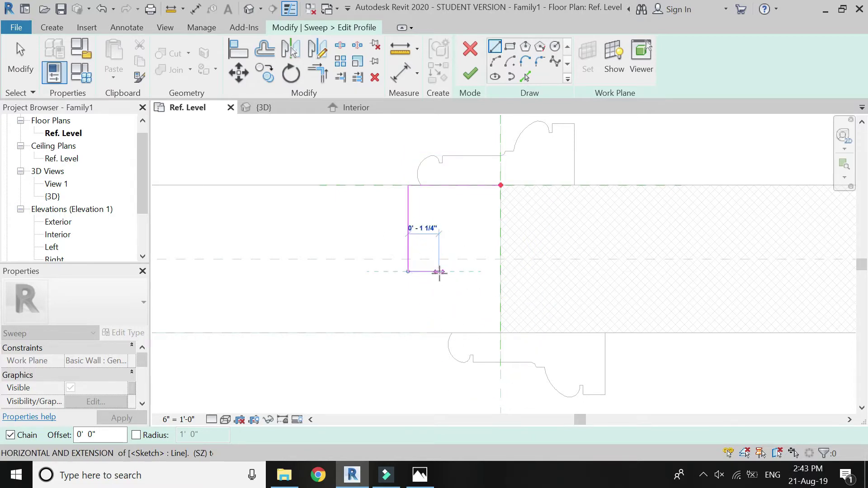
left_click(433, 272)
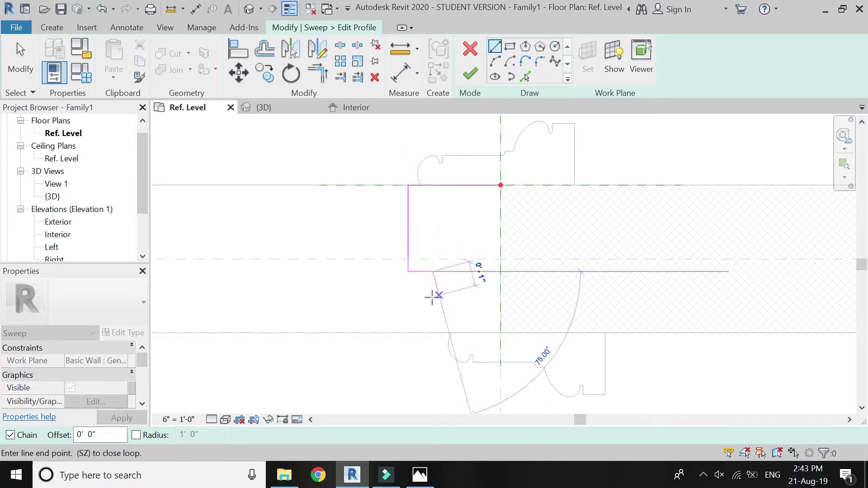
left_click(433, 296)
left_click(445, 296)
left_click(446, 333)
left_click(501, 332)
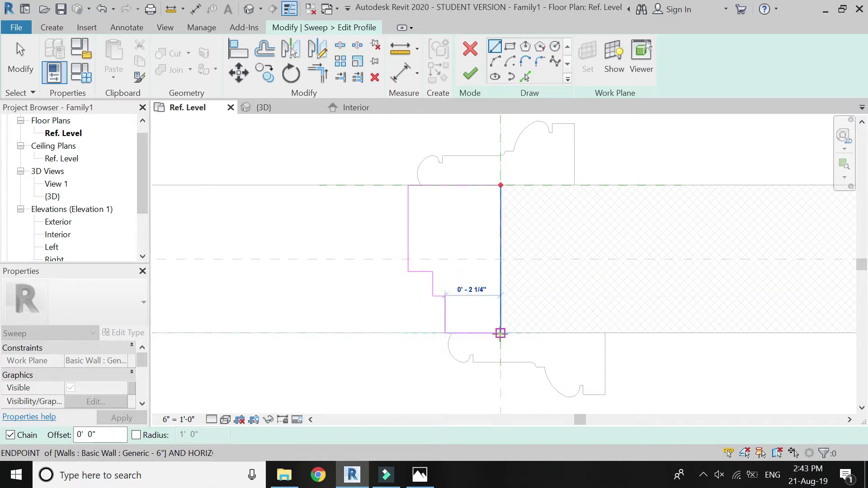
left_click(501, 185)
key("Escape")
key("Escape")
Slim the jamb profile by moving its longest inner edge and the middle step's edge slightly toward the wall
scroll(436, 244, "up", 2)
left_click(388, 196)
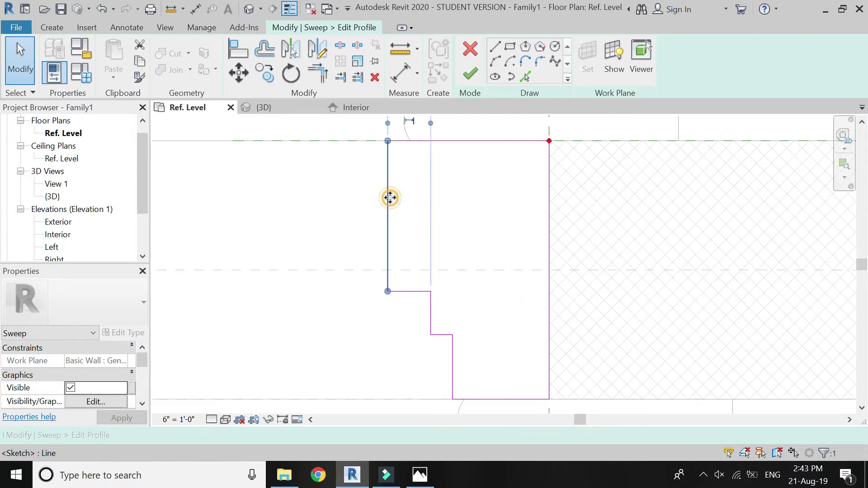
left_click_drag(407, 201, 403, 197)
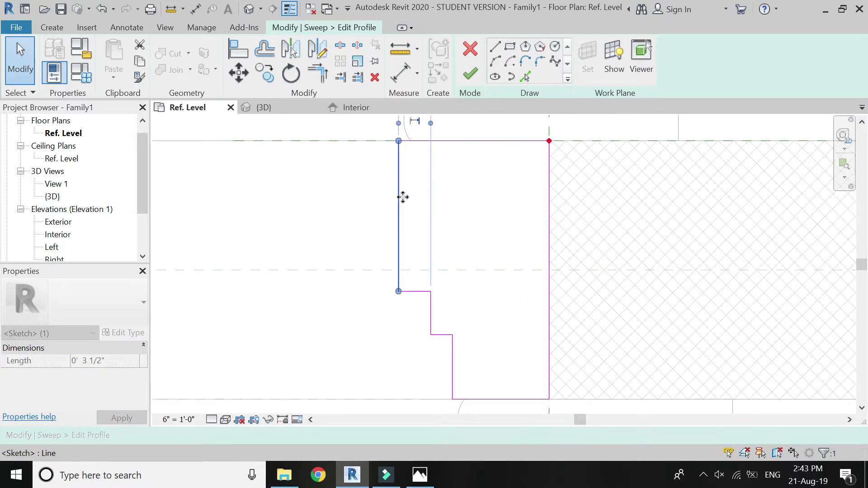
scroll(437, 312, "up", 3)
left_click(428, 310)
left_click_drag(429, 310, 442, 312)
key("Escape")
scroll(407, 294, "down", 4)
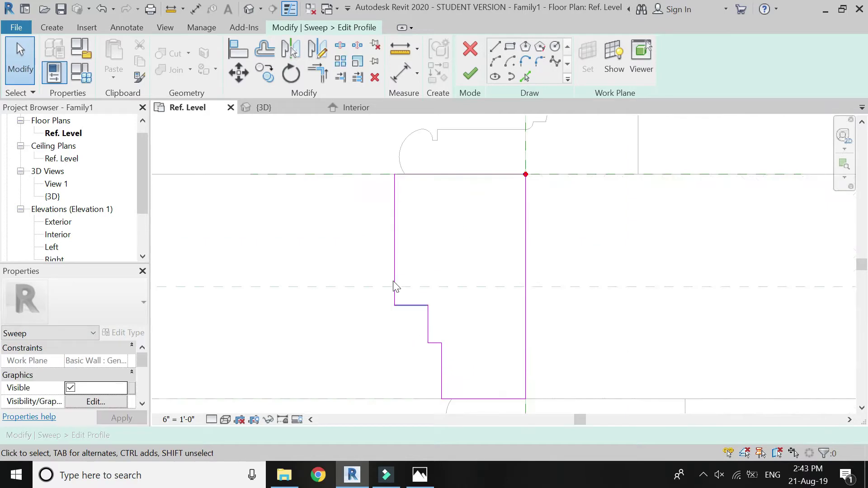
Finish the jamb sweep in the 3D view and reset the temporary hide/isolate to bring back the casings
left_click(249, 10)
scroll(321, 174, "down", 4)
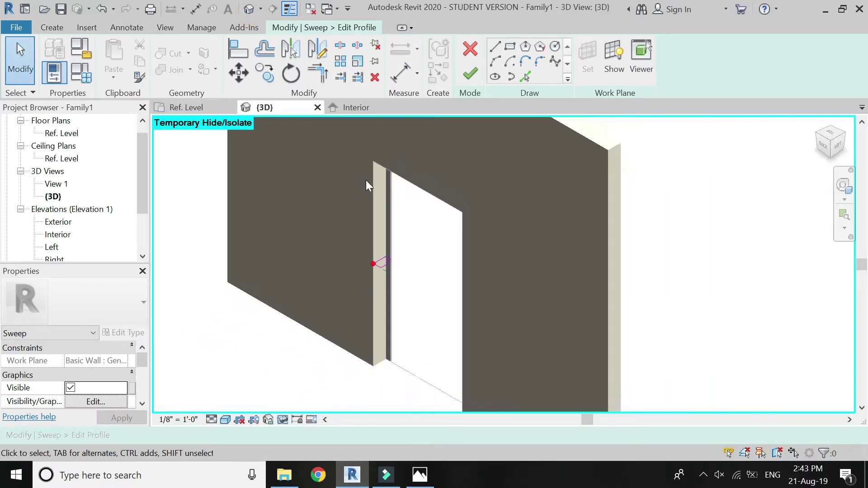
scroll(395, 167, "up", 1)
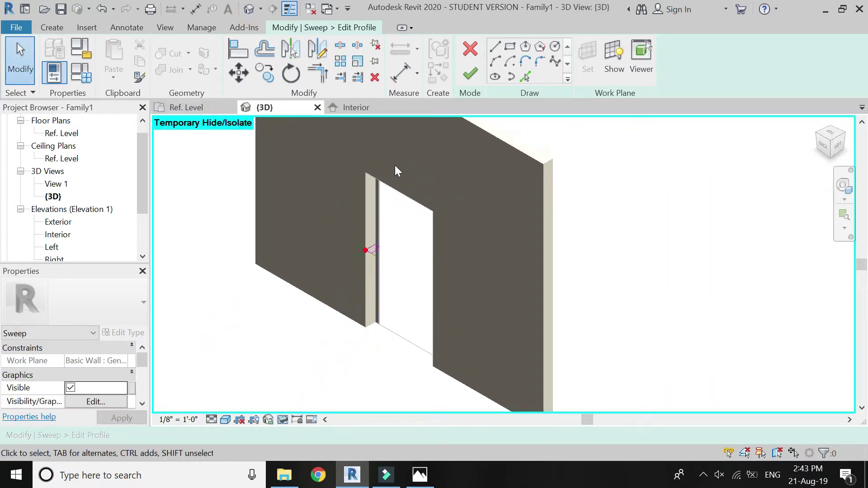
left_click(469, 81)
left_click(468, 81)
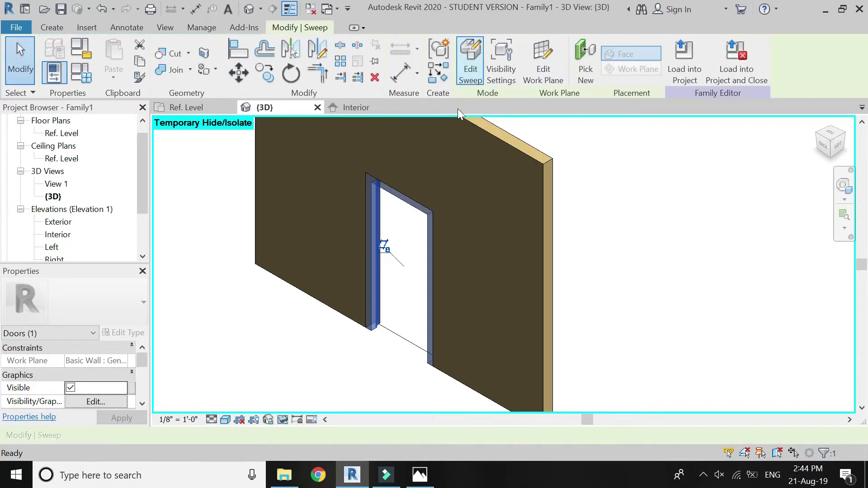
left_click(387, 301)
scroll(363, 264, "up", 1)
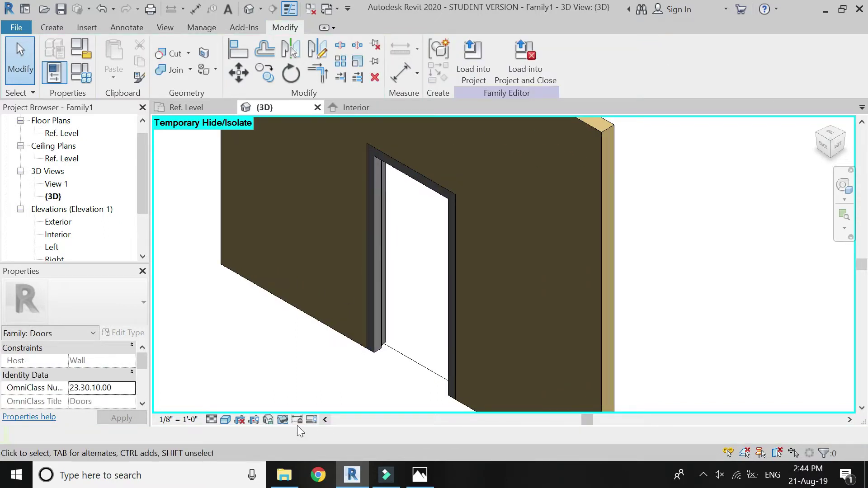
left_click(279, 424)
left_click(298, 404)
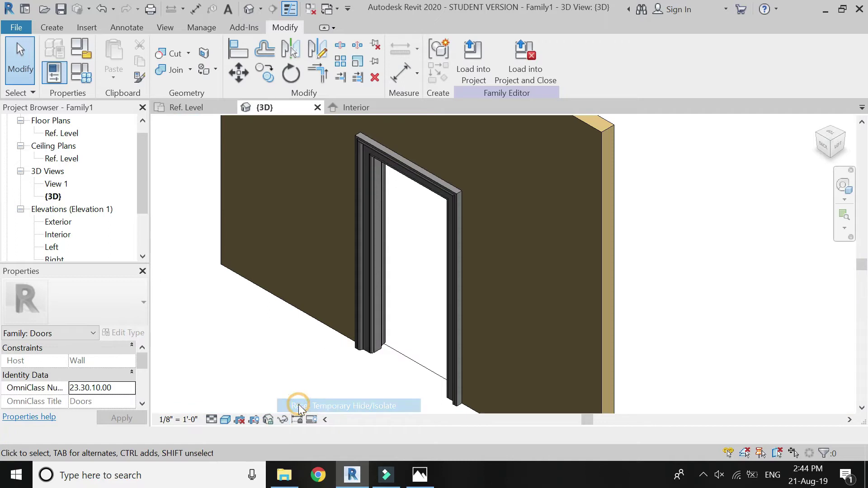
Switch the Ref. Level plan to the Shaded visual style
left_click(185, 107)
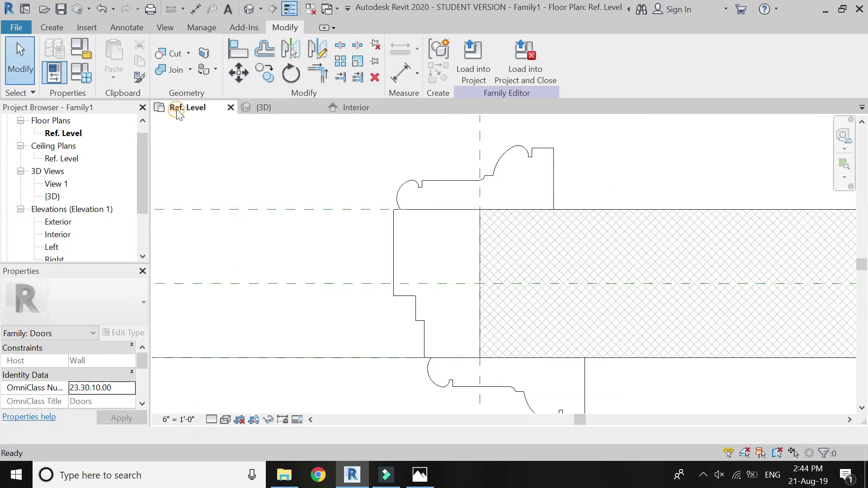
left_click(226, 420)
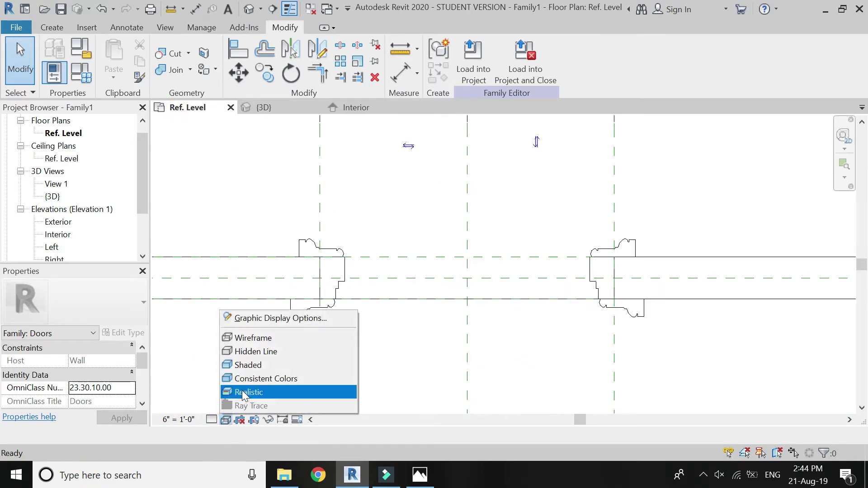
left_click(250, 361)
scroll(400, 240, "down", 2)
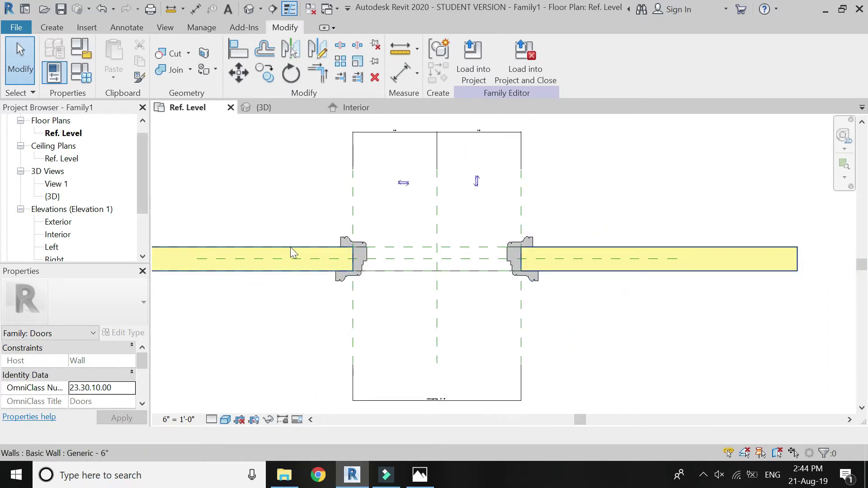
Change the host wall's type to Generic - 12" to test the jamb against a thicker wall
left_click(244, 250)
left_click(131, 314)
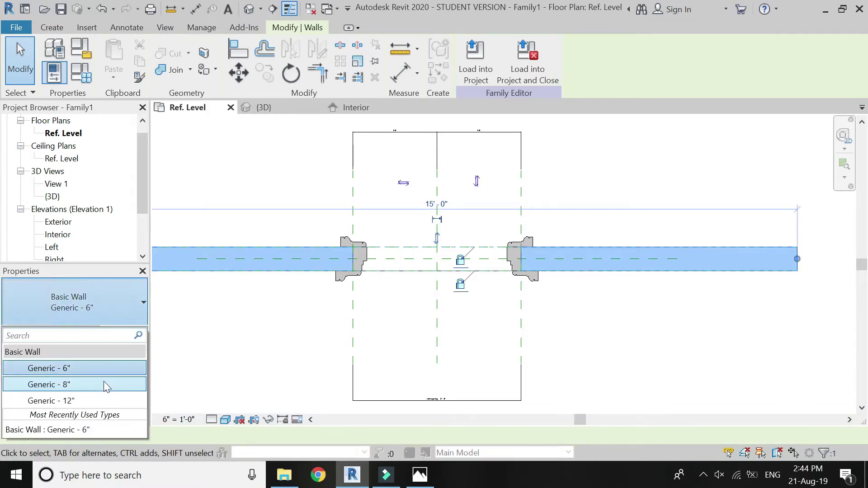
left_click(107, 401)
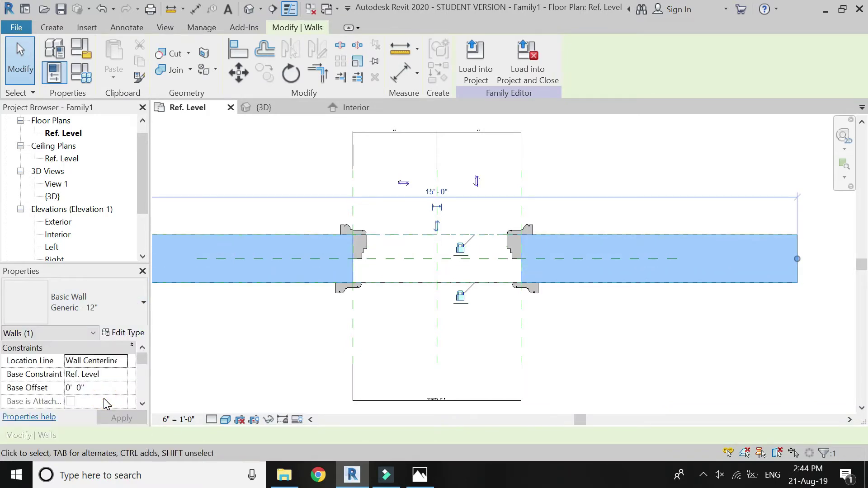
left_click(231, 344)
Reopen the jamb sweep and start editing its profile sketch from the 3D view
scroll(371, 271, "up", 5)
double_click(344, 306)
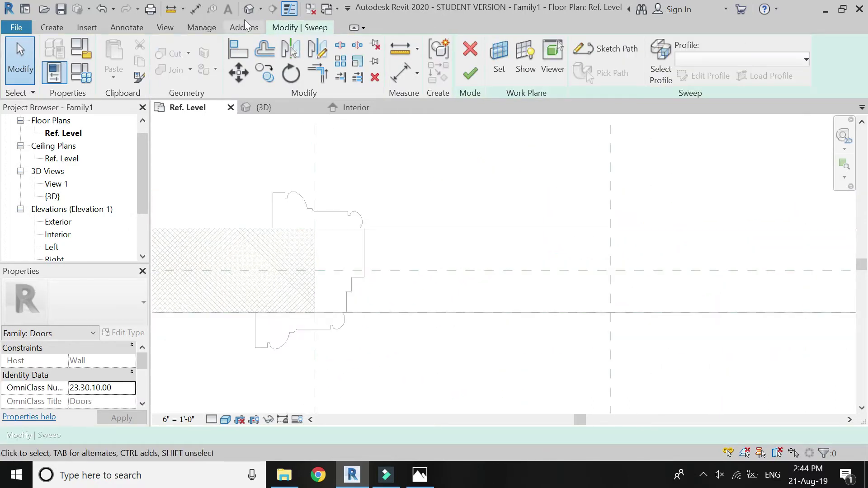
left_click(249, 9)
scroll(378, 245, "up", 5)
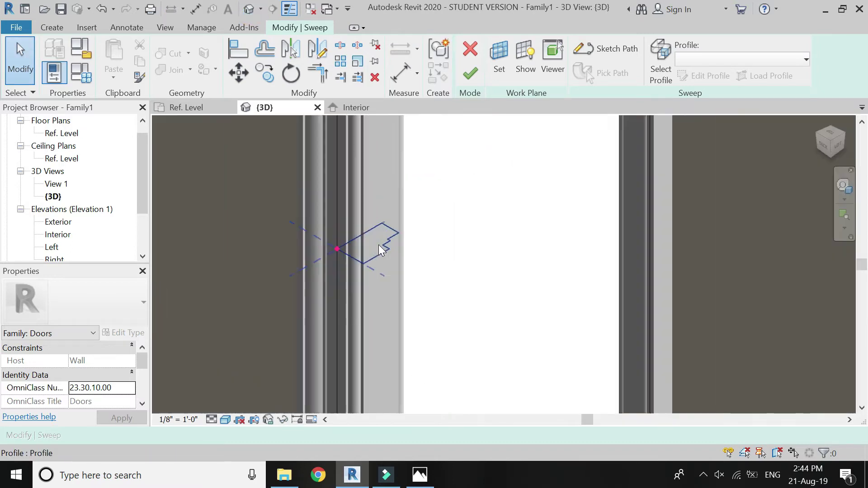
left_click(382, 248)
scroll(386, 240, "up", 3)
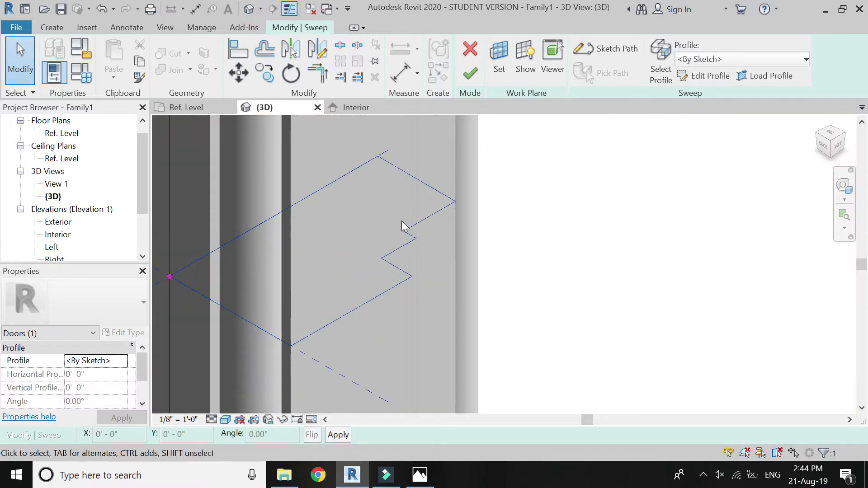
double_click(408, 229)
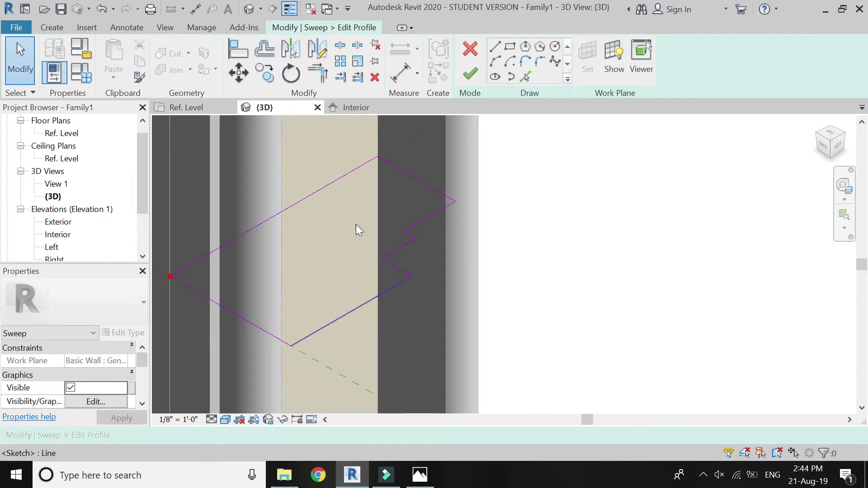
Align the jamb profile's narrow end to the wall face opposite the path in the Ref. Level plan and lock it
left_click(210, 107)
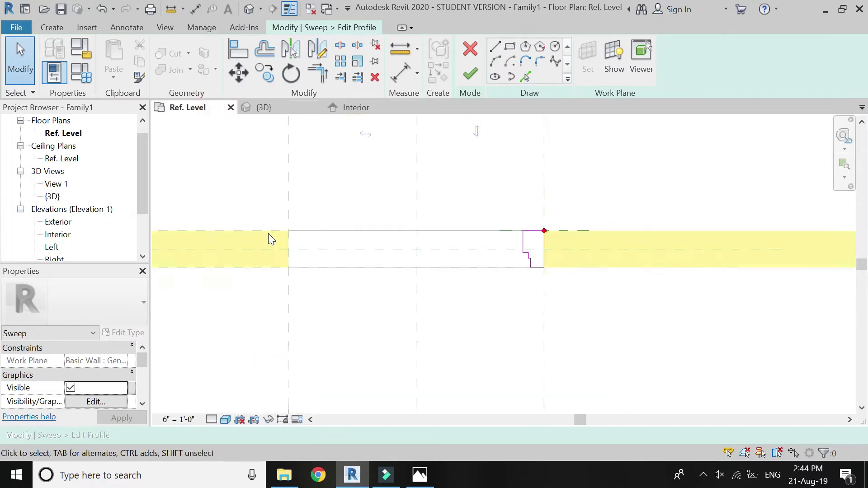
scroll(573, 246, "up", 2)
scroll(546, 259, "up", 2)
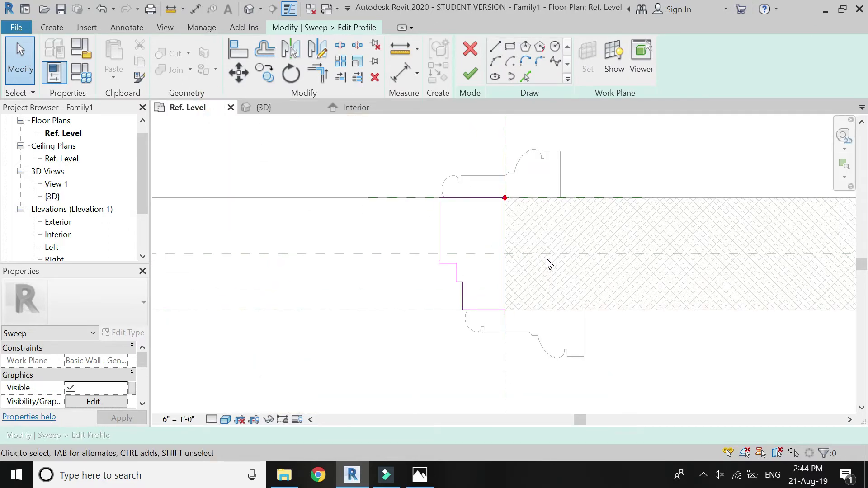
left_click(495, 309)
scroll(495, 310, "up", 3)
left_click(229, 50)
scroll(529, 312, "up", 2)
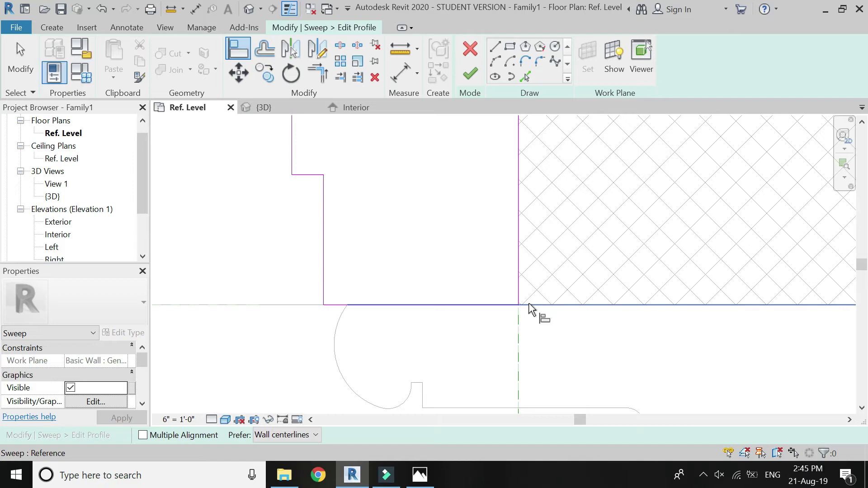
left_click(528, 305)
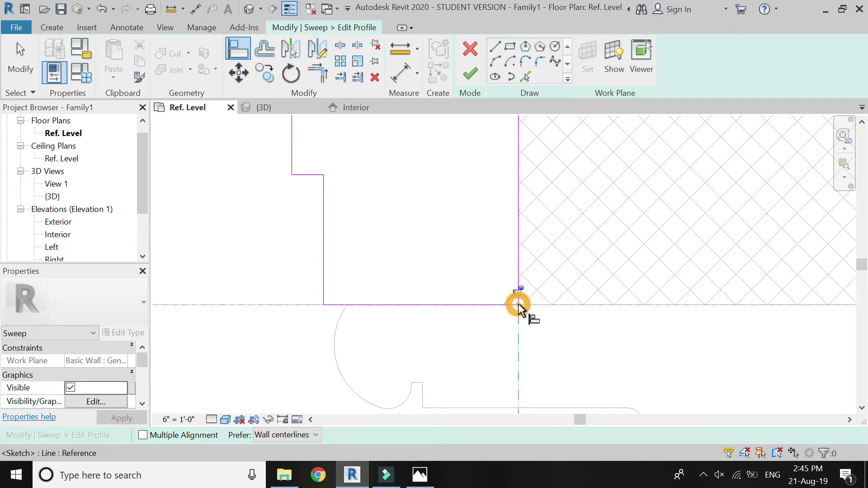
scroll(518, 304, "down", 5)
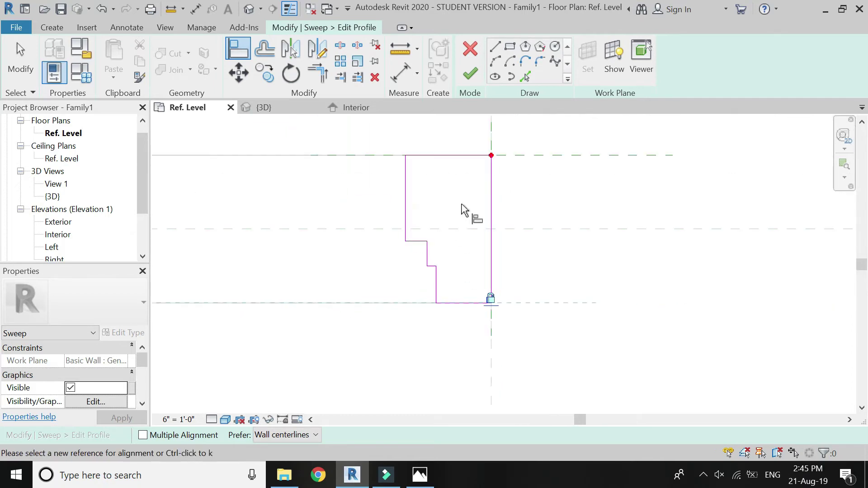
Finish the jamb's profile sketch and complete the sweep edit
left_click(470, 75)
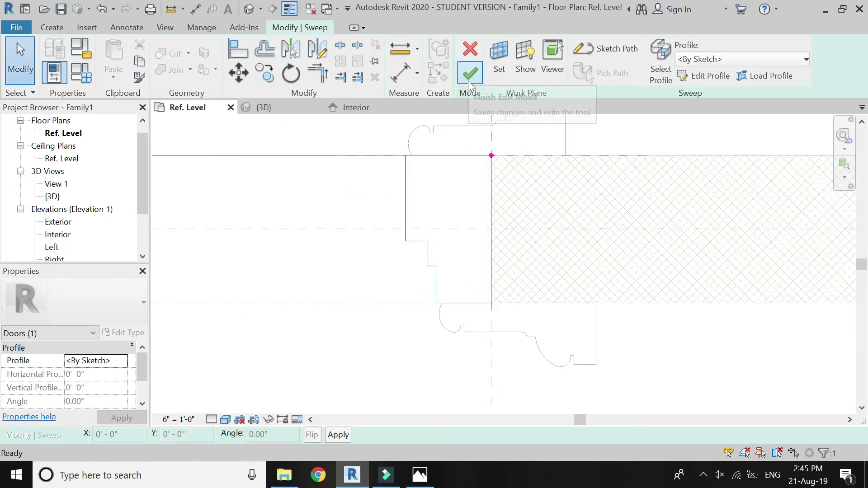
left_click(468, 79)
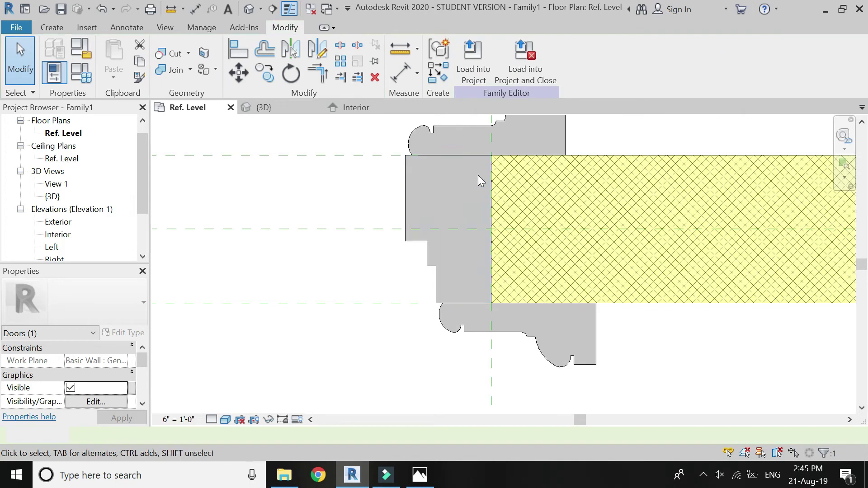
Test the jamb on different wall thicknesses by switching the host wall through Generic - 6", Generic - 12" and finally Generic - 8"
scroll(655, 300, "down", 4)
scroll(268, 267, "up", 3)
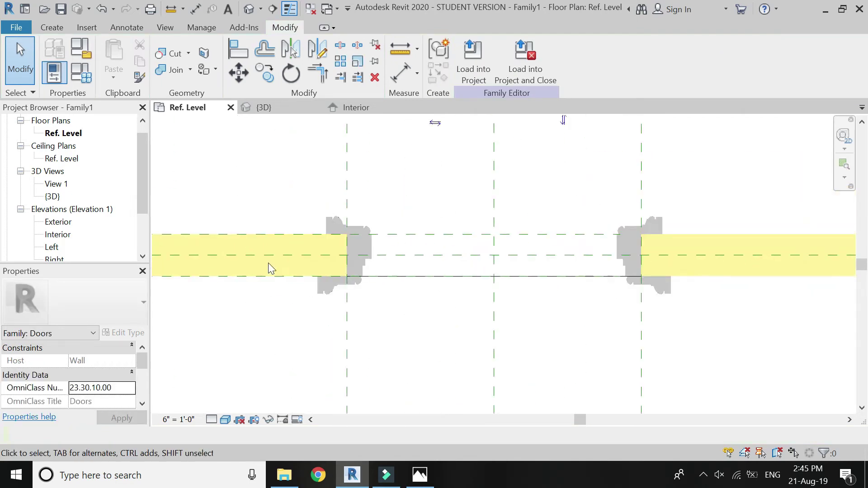
left_click(294, 271)
left_click(116, 311)
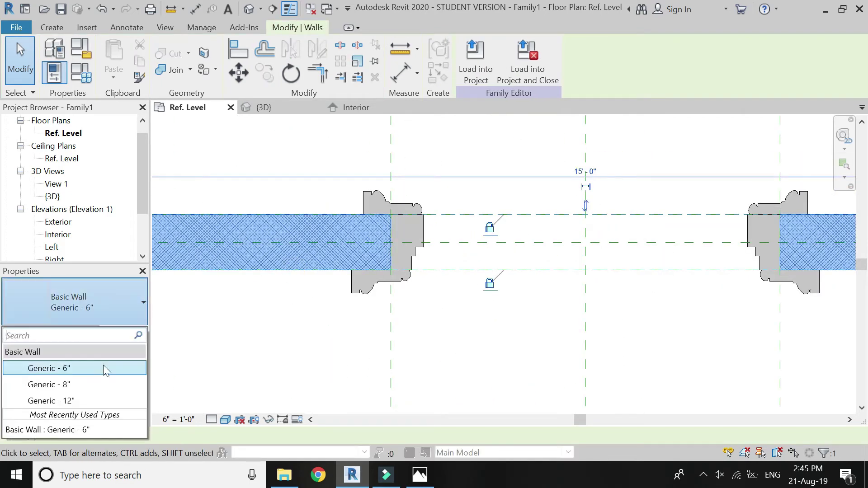
left_click(99, 400)
scroll(232, 267, "down", 1)
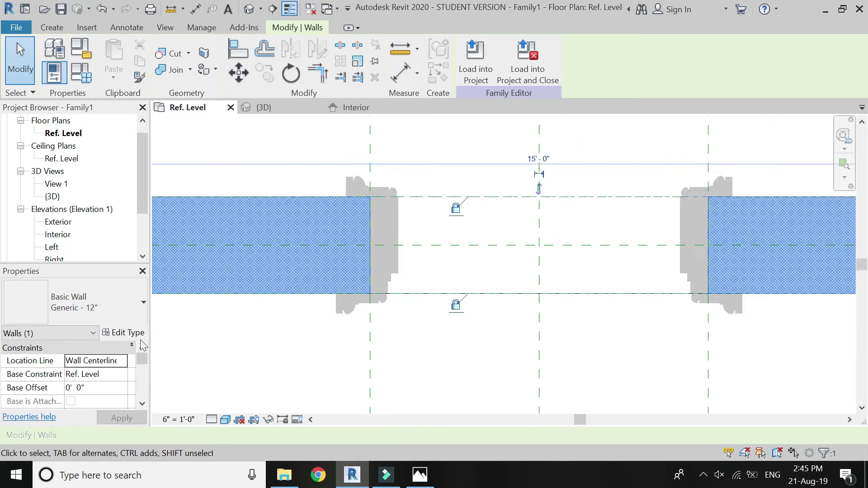
left_click(104, 303)
left_click(99, 385)
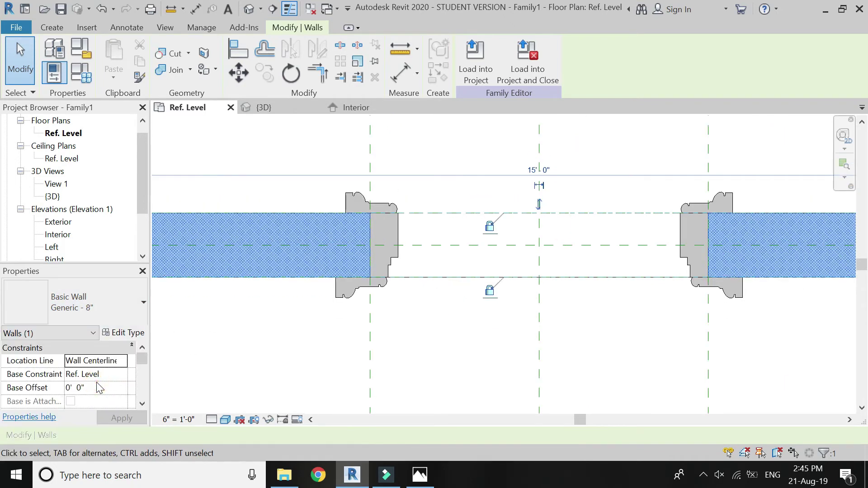
scroll(216, 262, "down", 2)
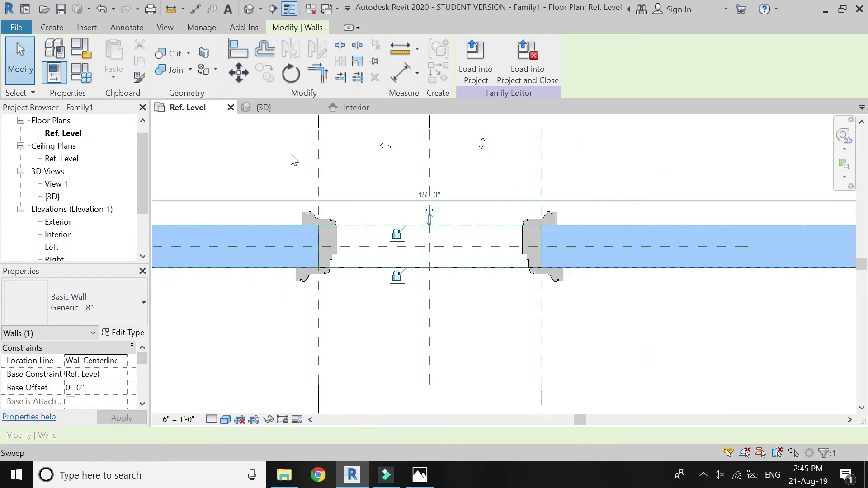
left_click(341, 289)
From the 3D view, set the family's Height to 8' 0" and wall opening to 4' 0", apply the values, and inspect the resized frame
key("ctrl+Tab")
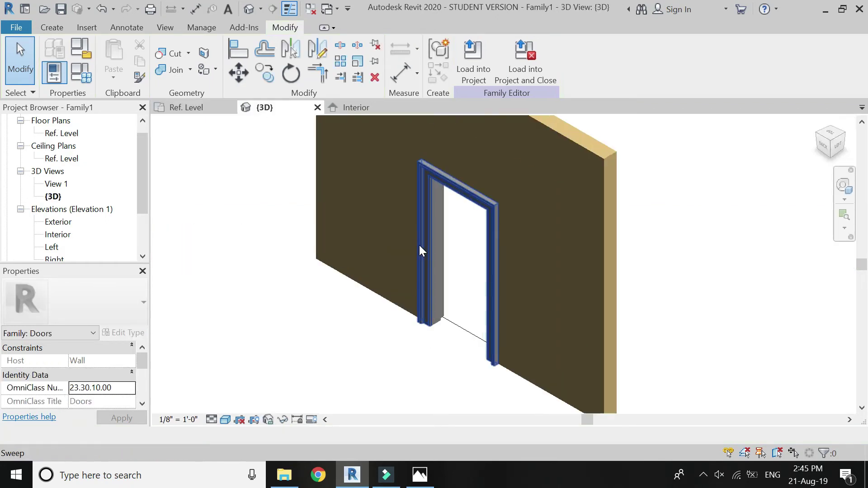
scroll(420, 244, "up", 1)
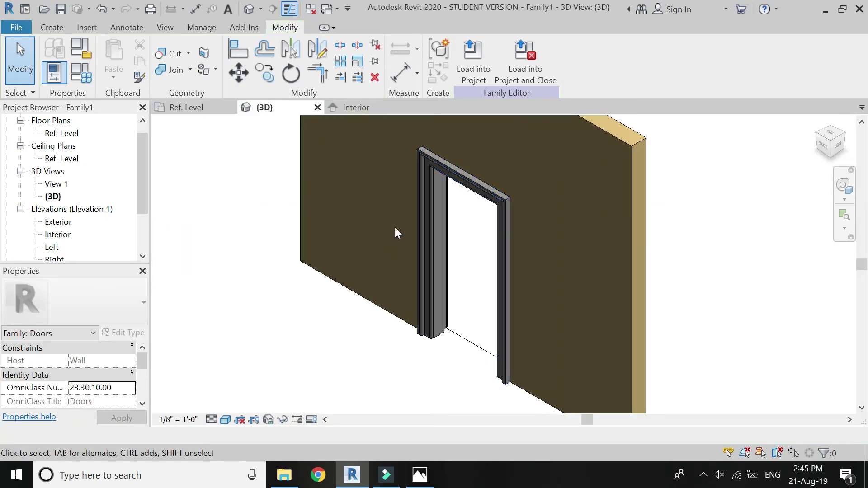
scroll(416, 249, "up", 1)
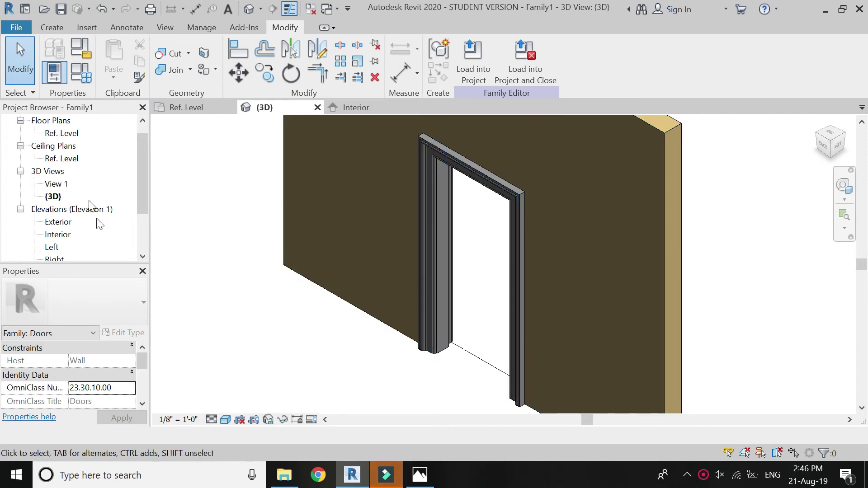
left_click(81, 75)
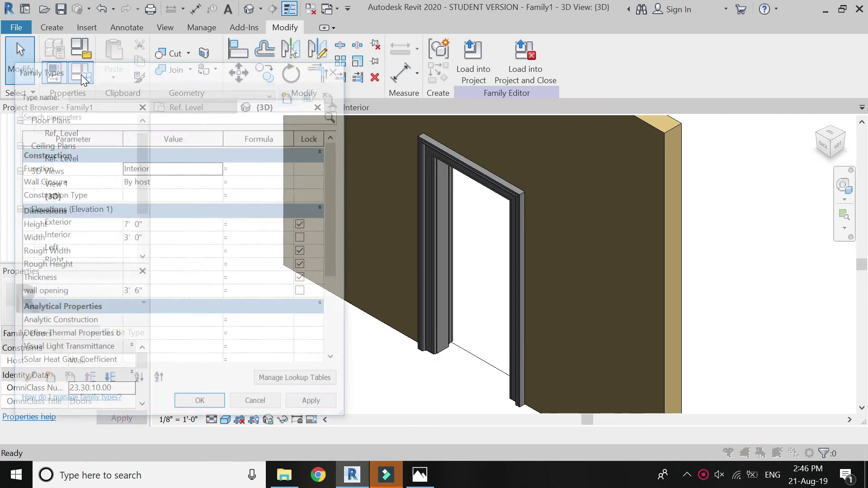
left_click(156, 224)
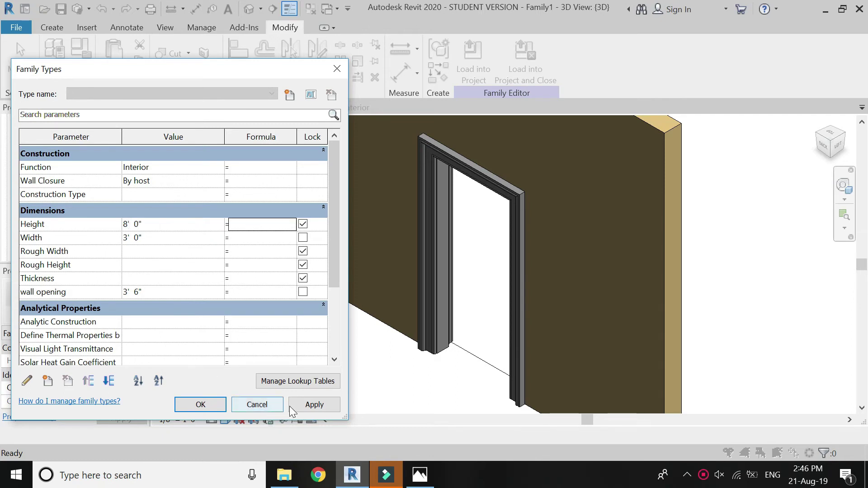
left_click(159, 293)
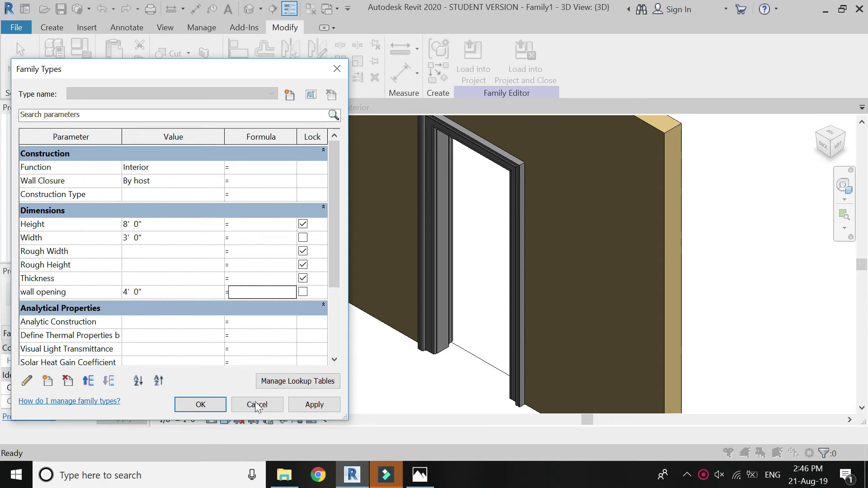
left_click(307, 404)
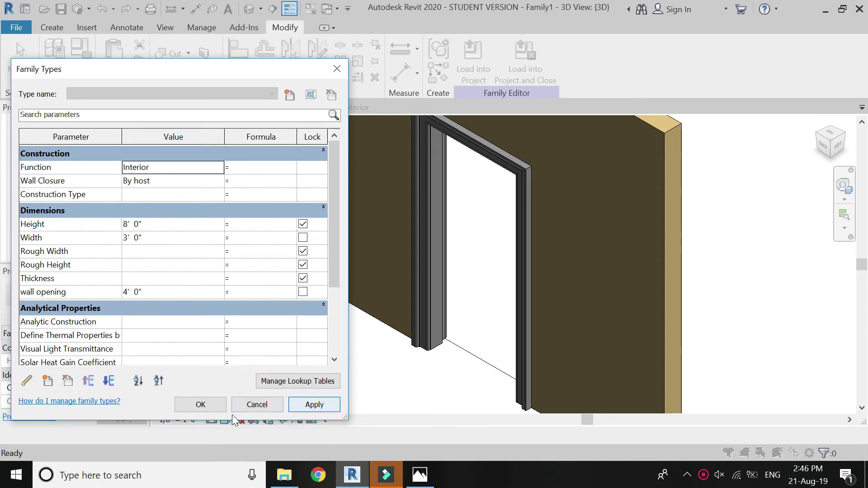
left_click(210, 405)
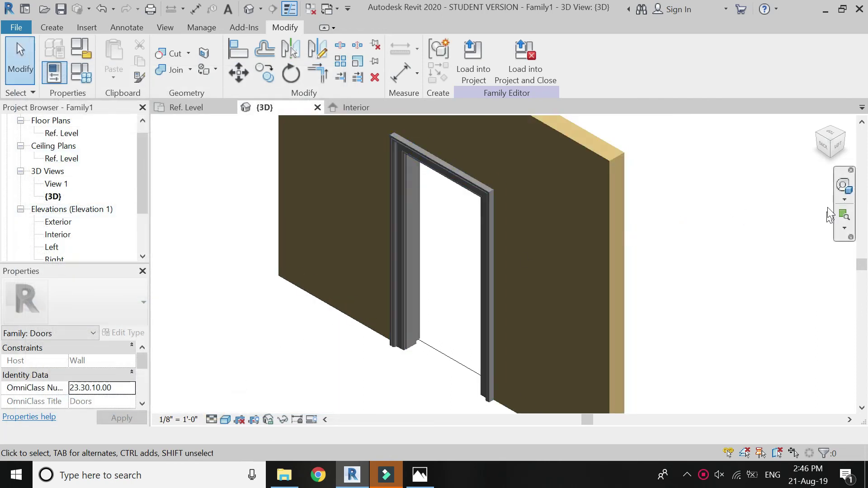
left_click(844, 185)
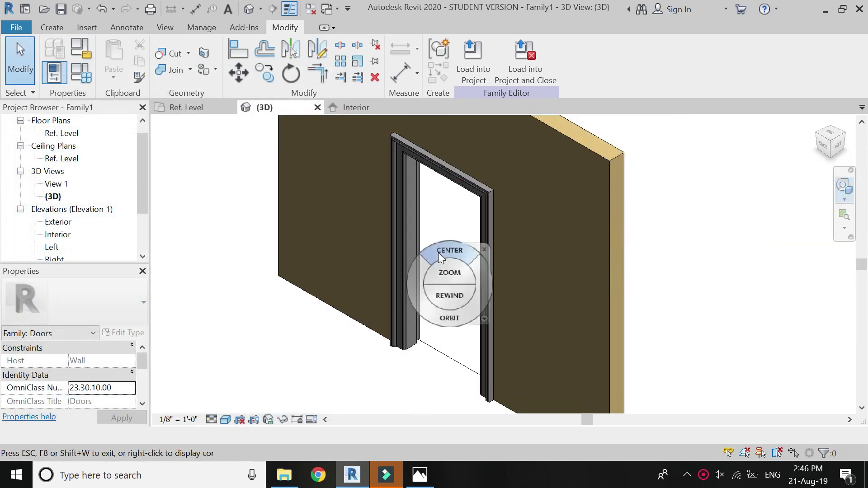
left_click_drag(476, 308, 523, 295)
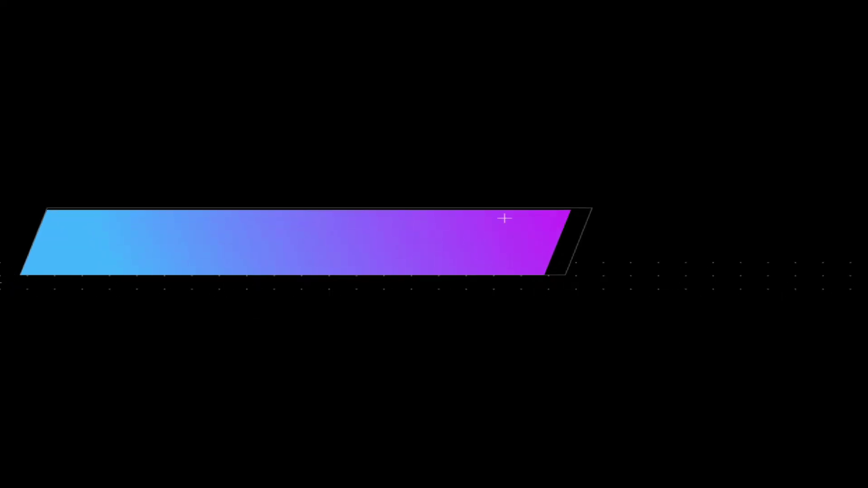